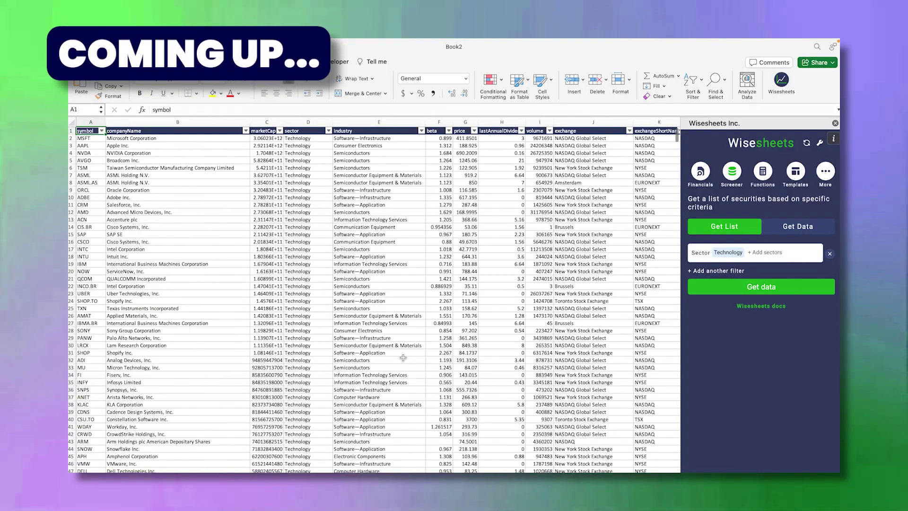
# - Scroll through the stock data 2 workbook's ticker list under the Stock header
pyautogui.scroll(-5, 231, 278)
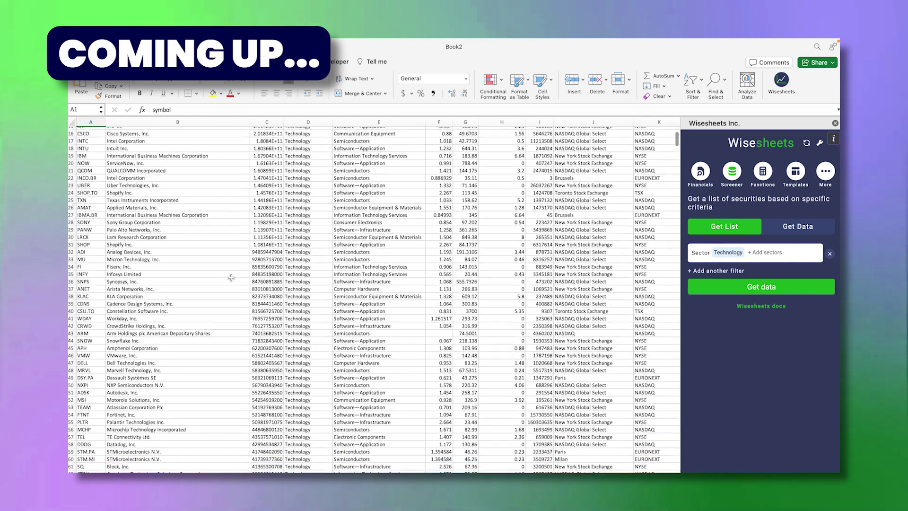
pyautogui.scroll(-10, 230, 278)
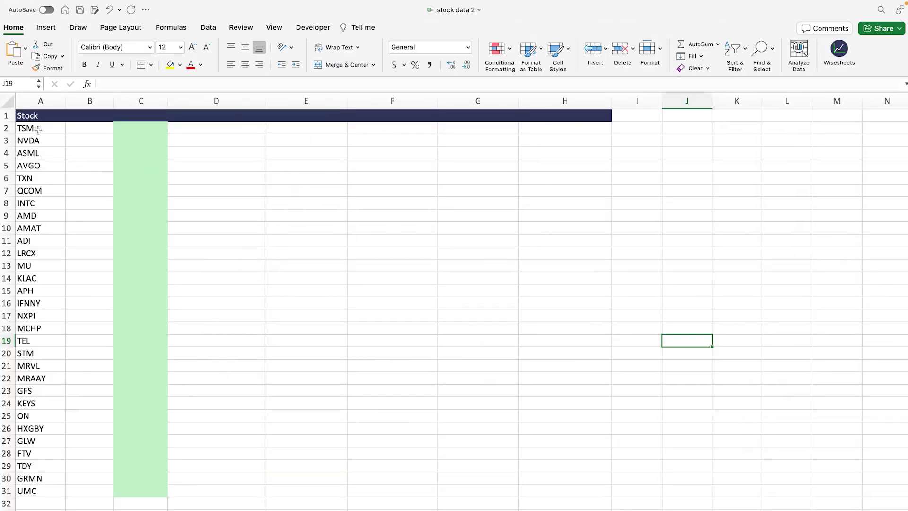
# - Select the tickers in column A, then create a new blank workbook with Cmd+N
pyautogui.moveTo(33, 129); pyautogui.dragTo(41, 491)
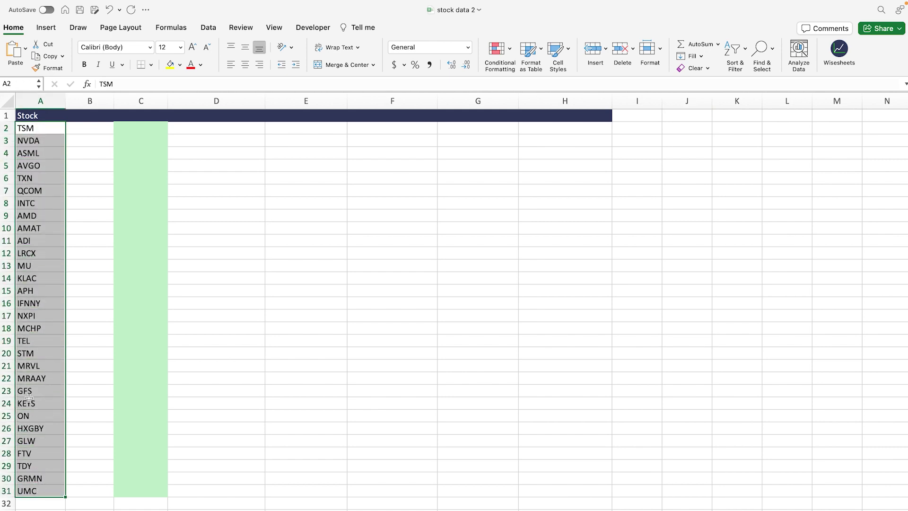
pyautogui.moveTo(48, 129); pyautogui.dragTo(42, 487)
pyautogui.press('super+n')
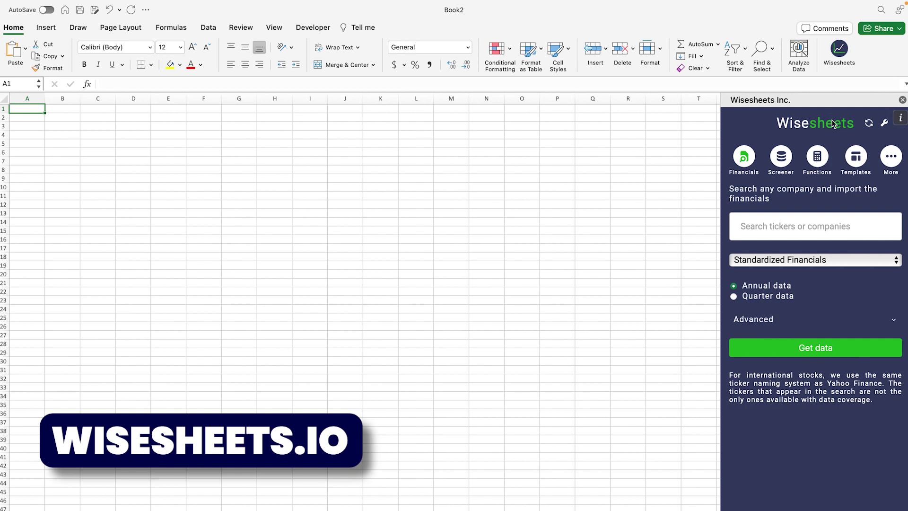
# - Run a Wisesheets screener with Sector set to Technology as the only filter and load the results
pyautogui.click(784, 161)
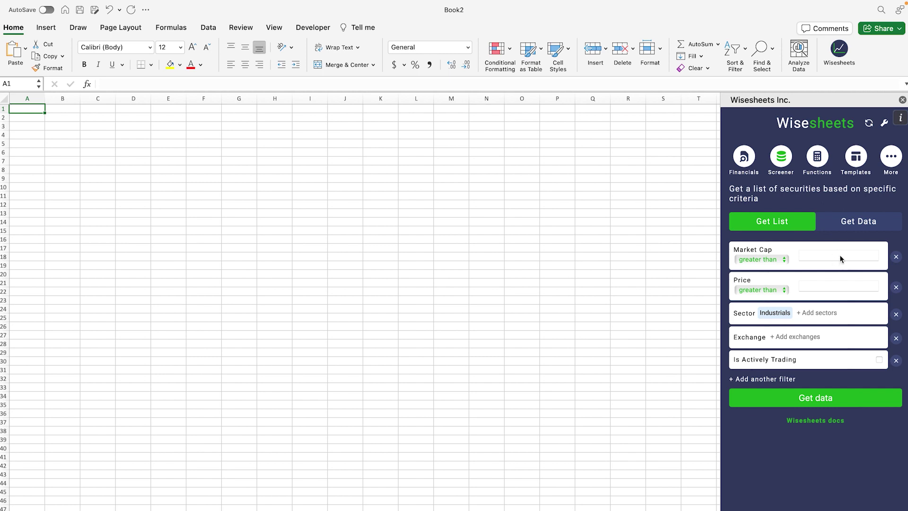
pyautogui.click(812, 314)
pyautogui.click(896, 258)
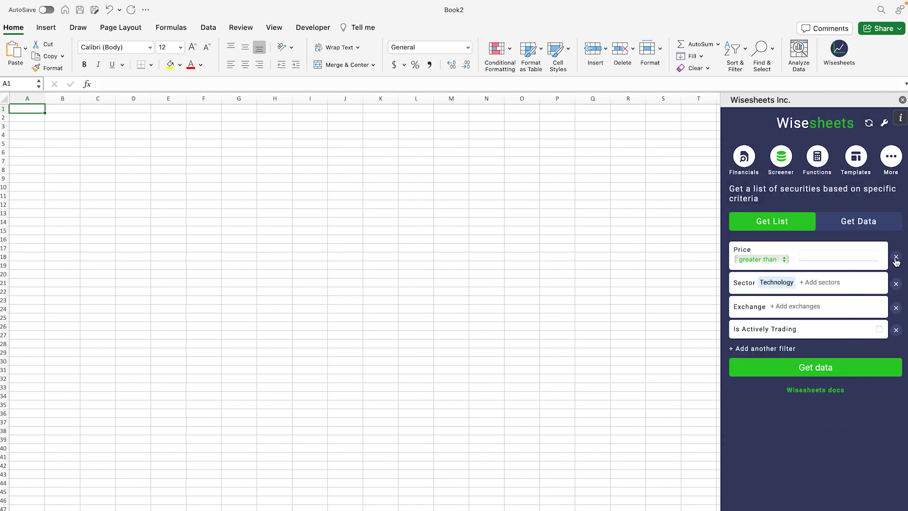
pyautogui.click(897, 260)
pyautogui.click(896, 278)
pyautogui.click(896, 278)
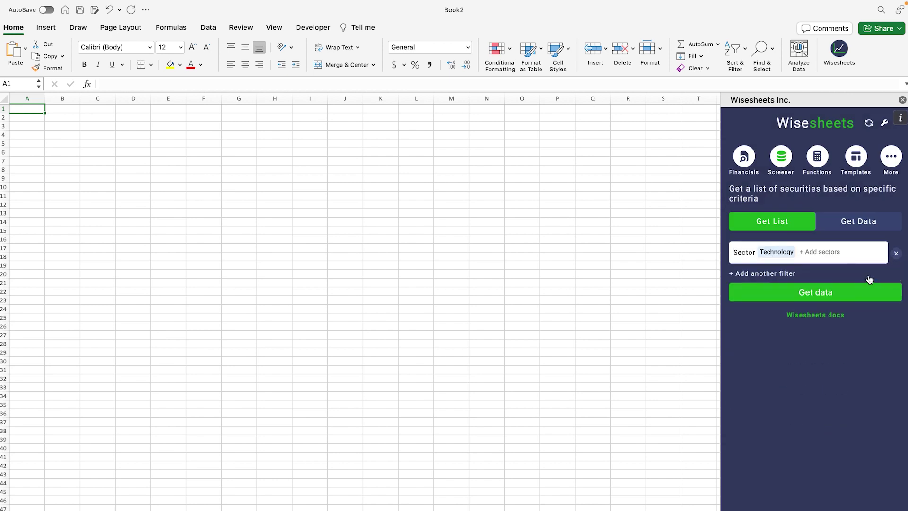
pyautogui.click(785, 274)
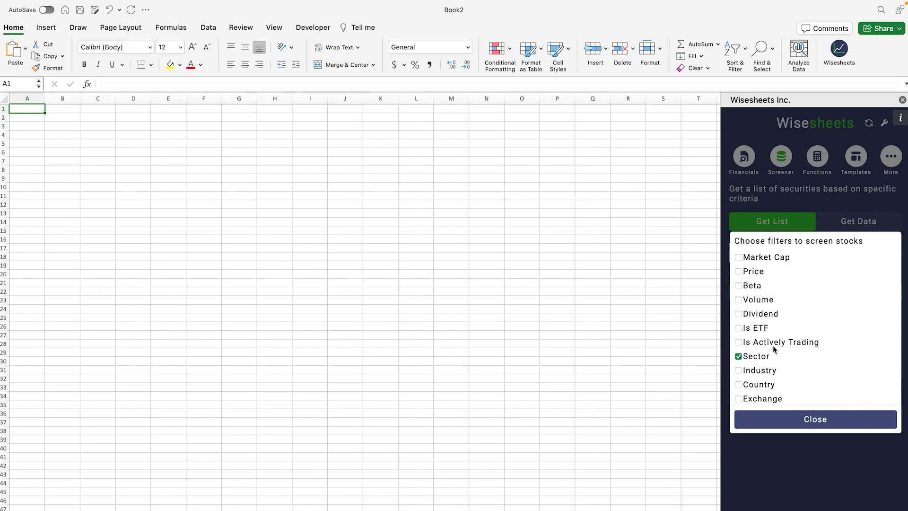
pyautogui.click(817, 419)
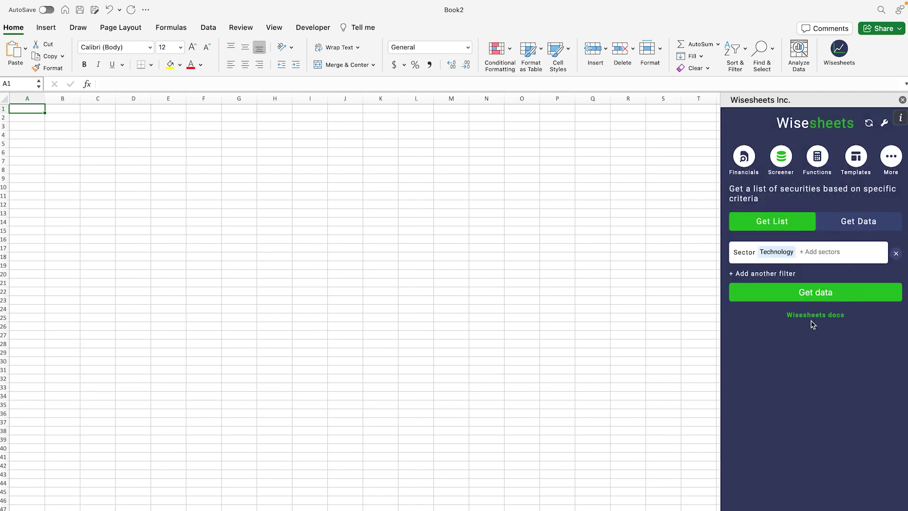
pyautogui.click(804, 293)
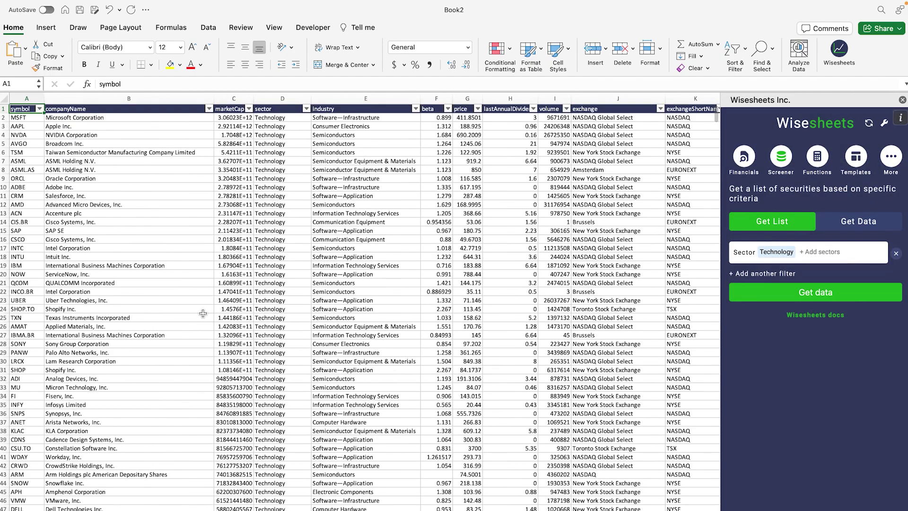
# - Close the Wisesheets pane and delete columns C through N, keeping symbol and companyName
pyautogui.scroll(-6, 192, 282)
pyautogui.scroll(6, 191, 282)
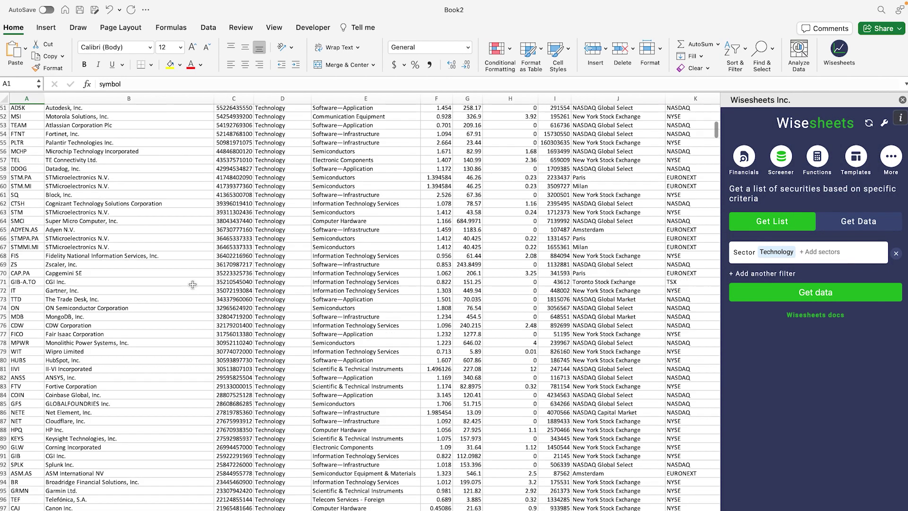
pyautogui.click(903, 100)
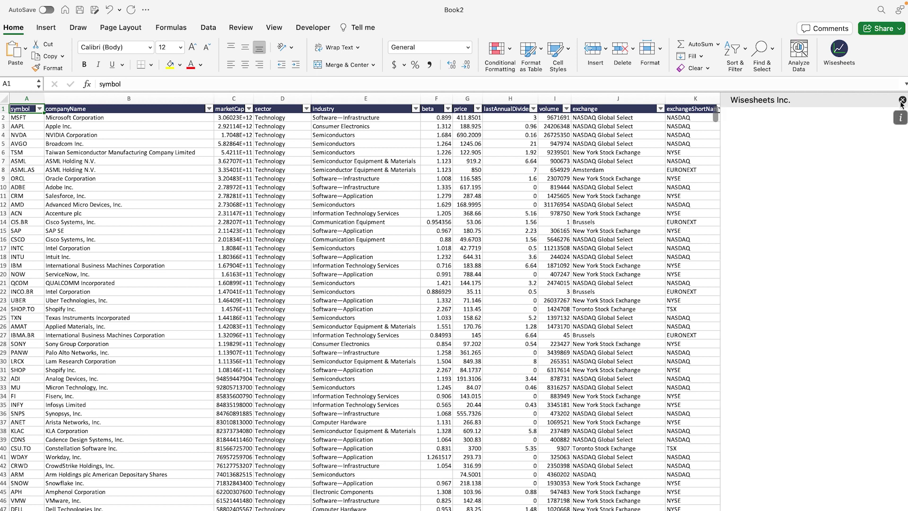
pyautogui.click(389, 187)
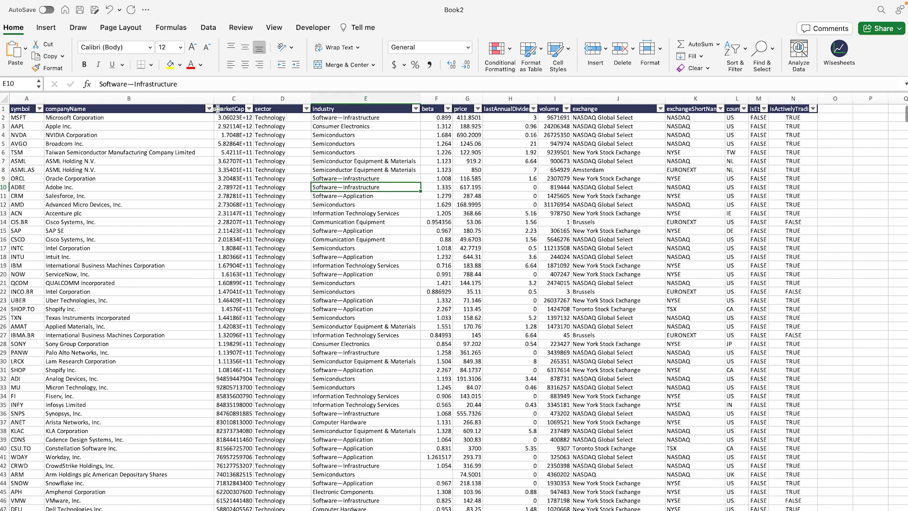
pyautogui.click(233, 99)
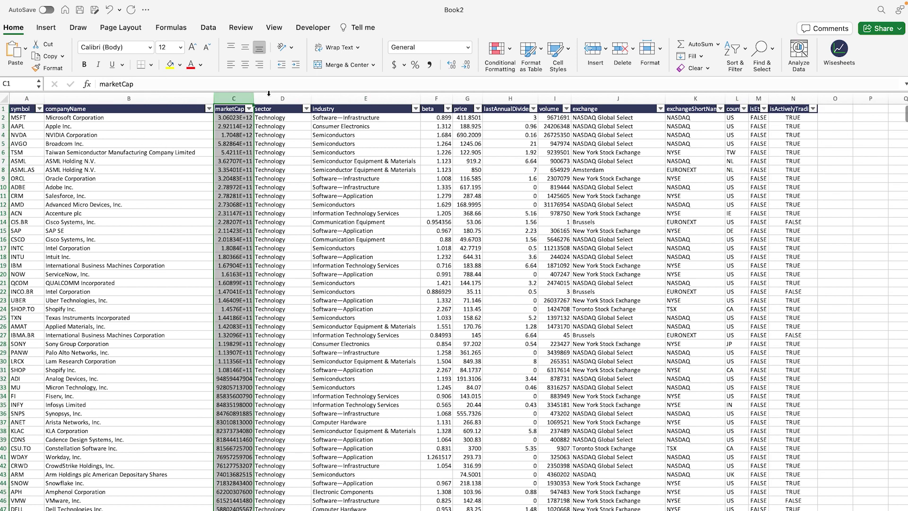
pyautogui.keyDown('shift'); pyautogui.click(791, 98); pyautogui.keyUp('shift')
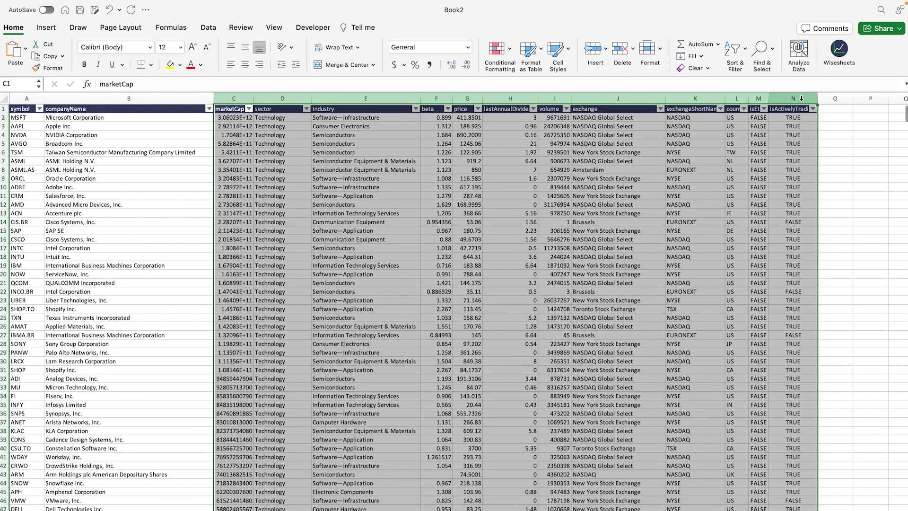
pyautogui.rightClick(801, 98)
pyautogui.click(751, 156)
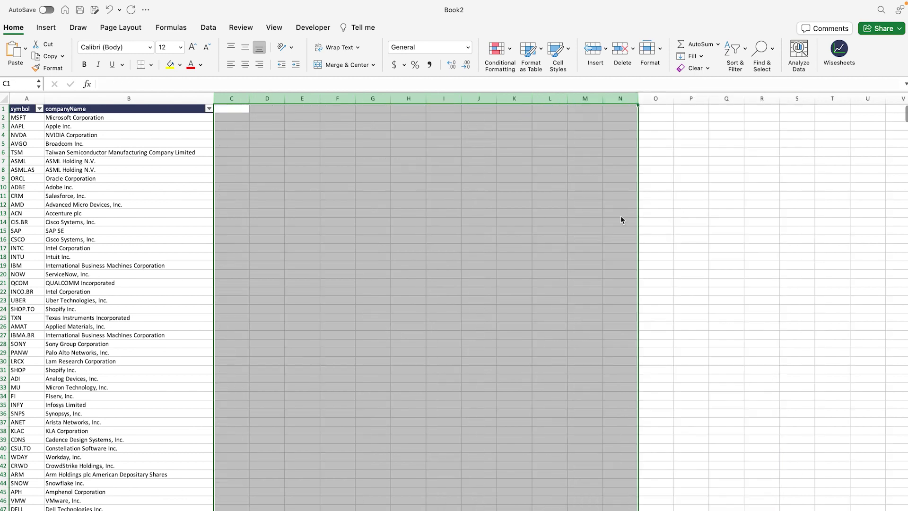
pyautogui.click(557, 219)
pyautogui.scroll(3, 43, 140)
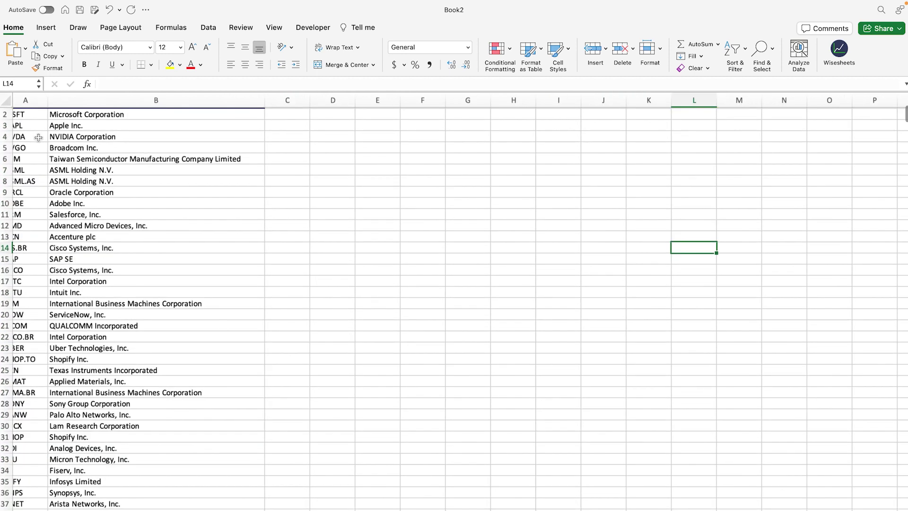
pyautogui.click(291, 115)
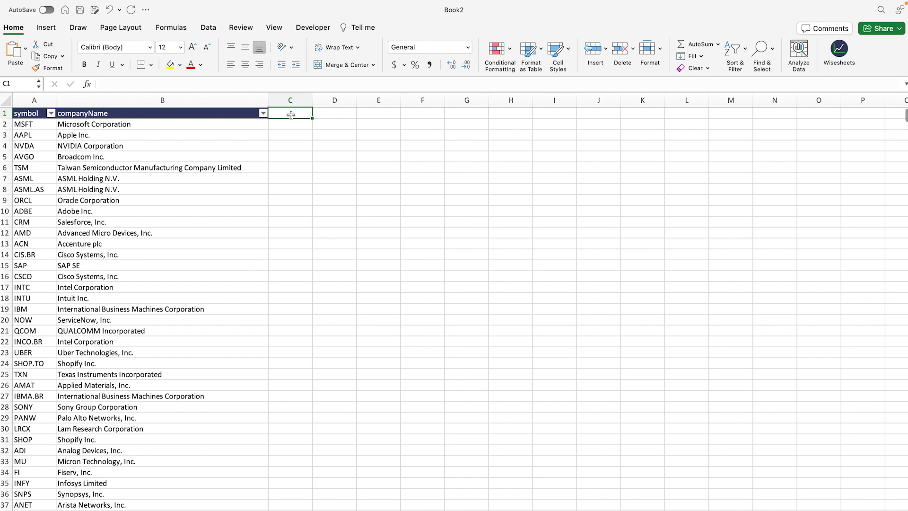
# - Enter the header 'Roic 2020' in C1
pyautogui.write('Roic')
pyautogui.press('Return')
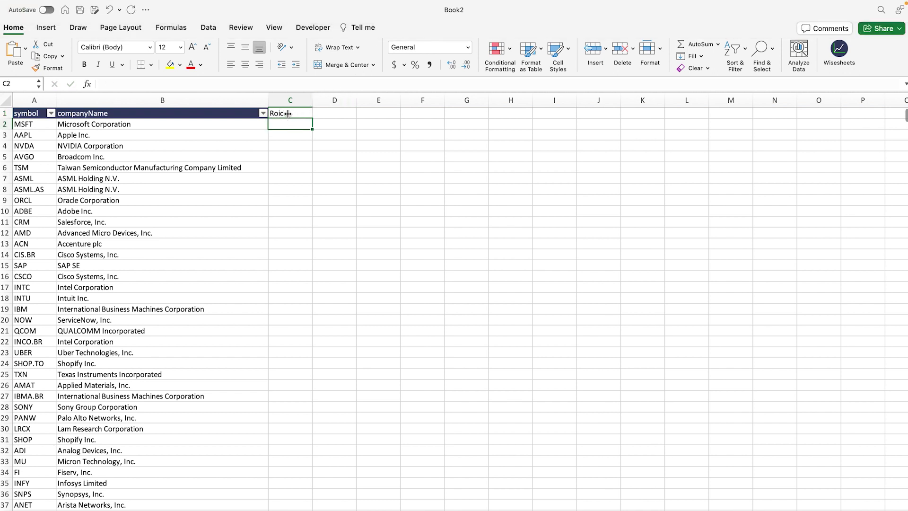
pyautogui.click(288, 114)
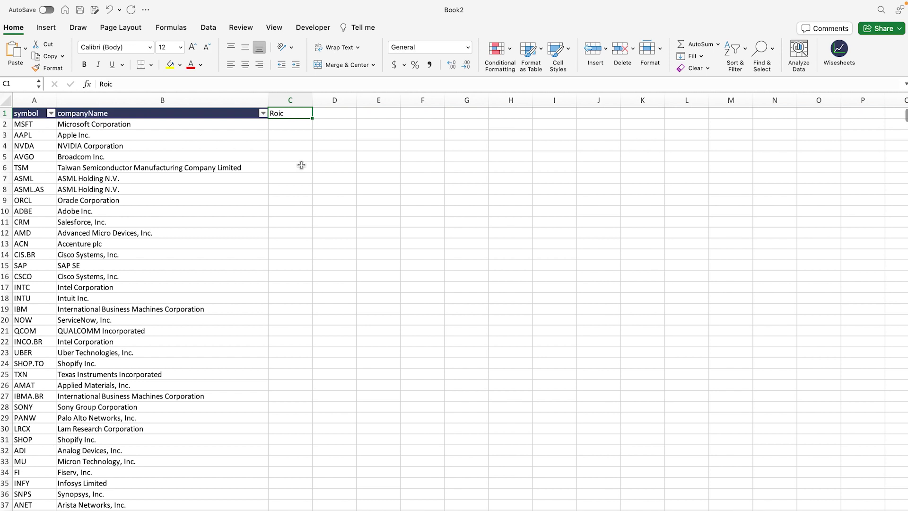
pyautogui.click(176, 85)
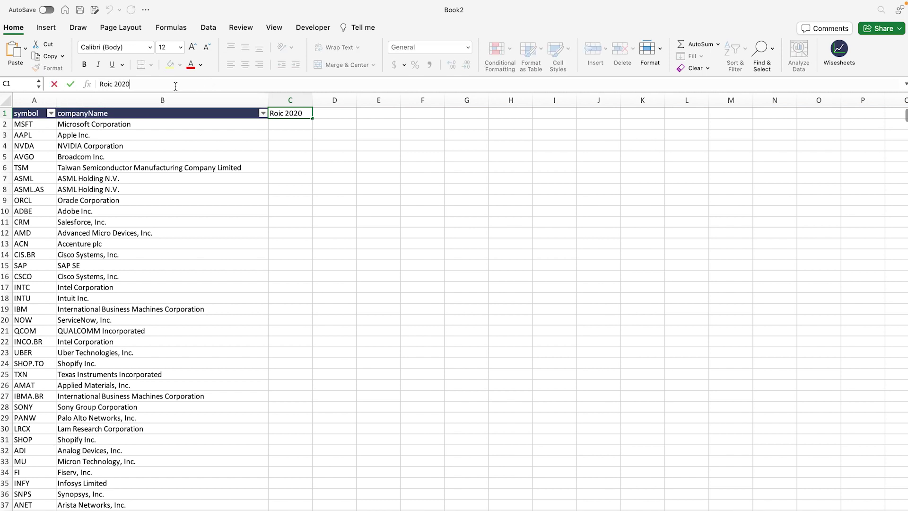
pyautogui.write('2020')
pyautogui.press('Return')
# - Copy the C1 header into D1 and change it to 'Roic ly'
pyautogui.press('Up')
pyautogui.hotkey('ctrl', 'c')
pyautogui.press('Right')
pyautogui.hotkey('ctrl', 'v')
pyautogui.click(174, 84)
pyautogui.press('BackSpace')
pyautogui.press('BackSpace')
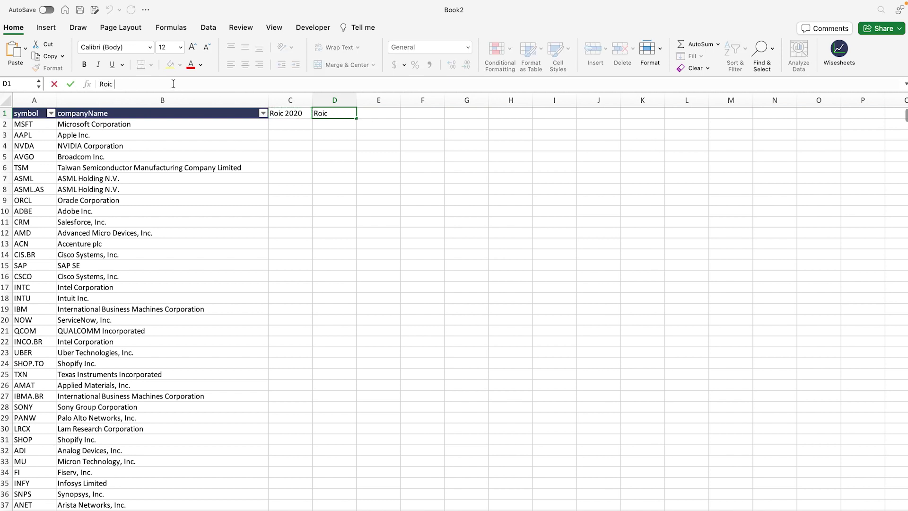
pyautogui.write('ly')
pyautogui.press('Return')
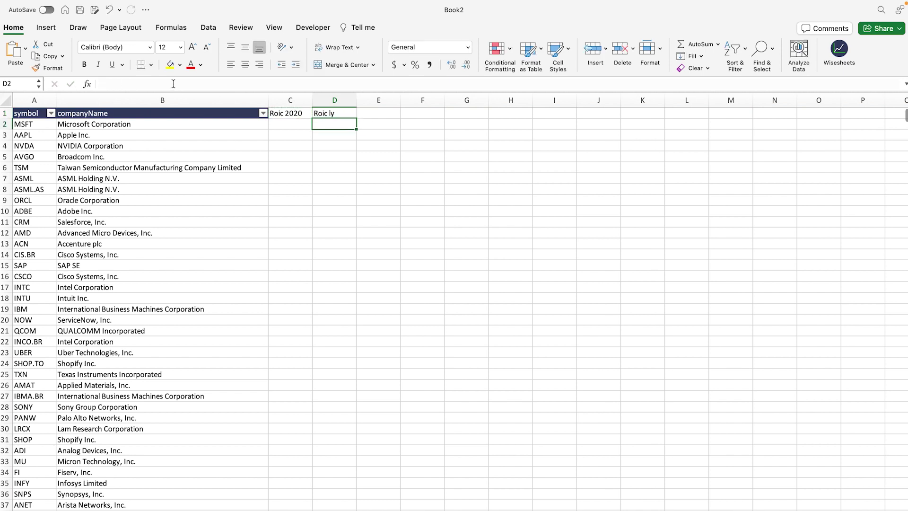
# - Copy the D1 header into E1 as 'Roic lq'
pyautogui.press('Up')
pyautogui.hotkey('ctrl', 'c')
pyautogui.press('Right')
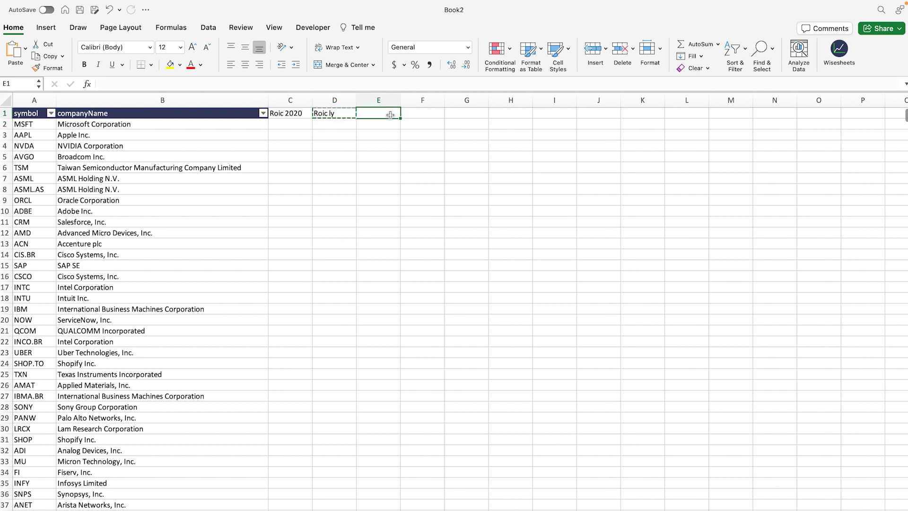
pyautogui.hotkey('ctrl', 'v')
pyautogui.click(162, 84)
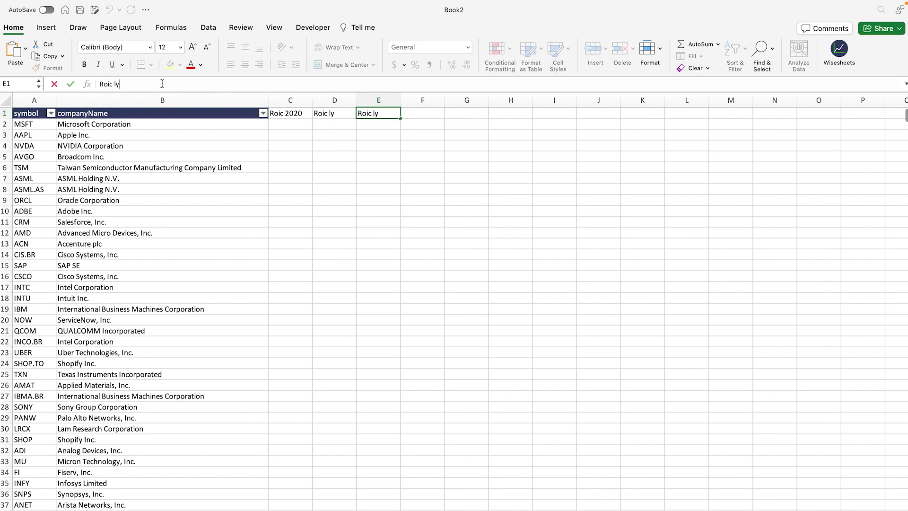
pyautogui.press('Return')
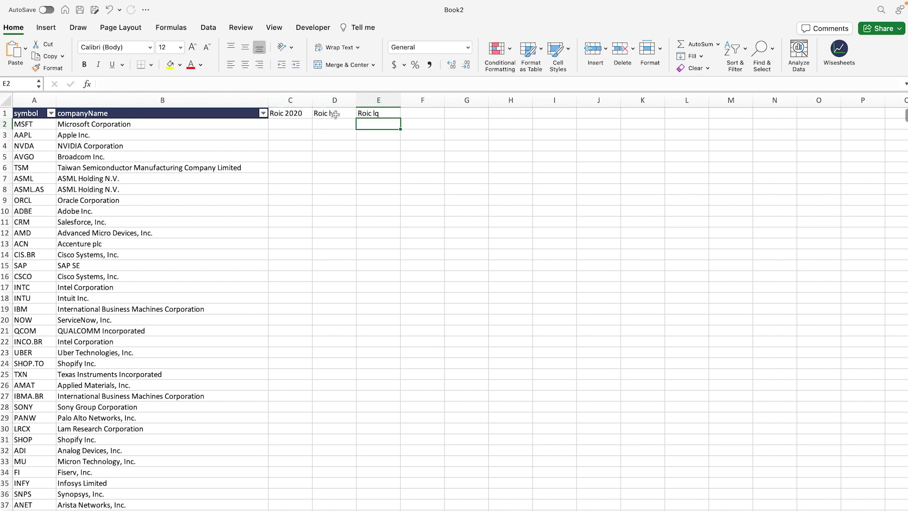
# - Copy the 'Roic 2020' header into F1 and append q1 to make 'Roic 2020 q1'
pyautogui.click(337, 117)
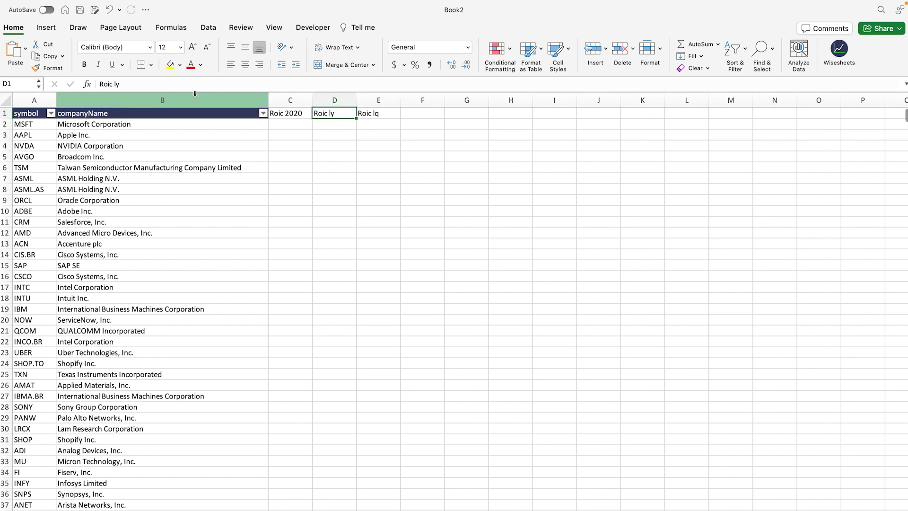
pyautogui.click(172, 84)
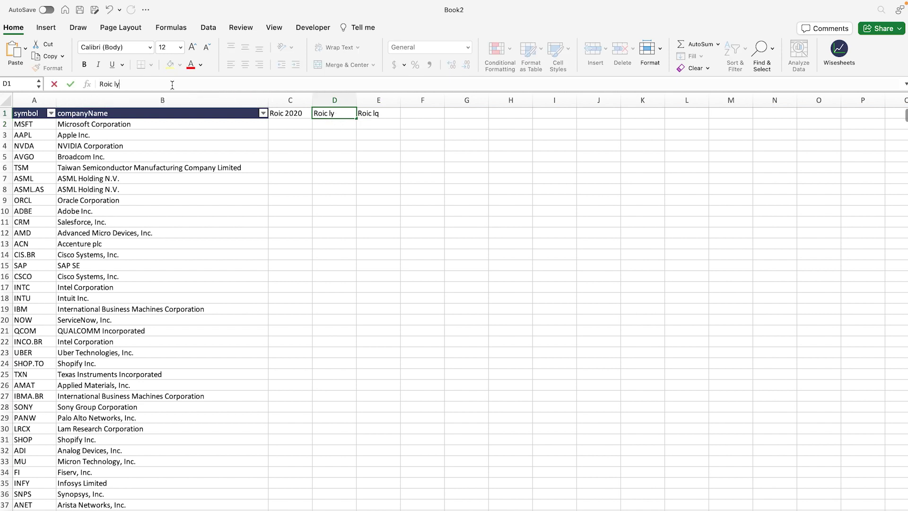
pyautogui.press('Tab')
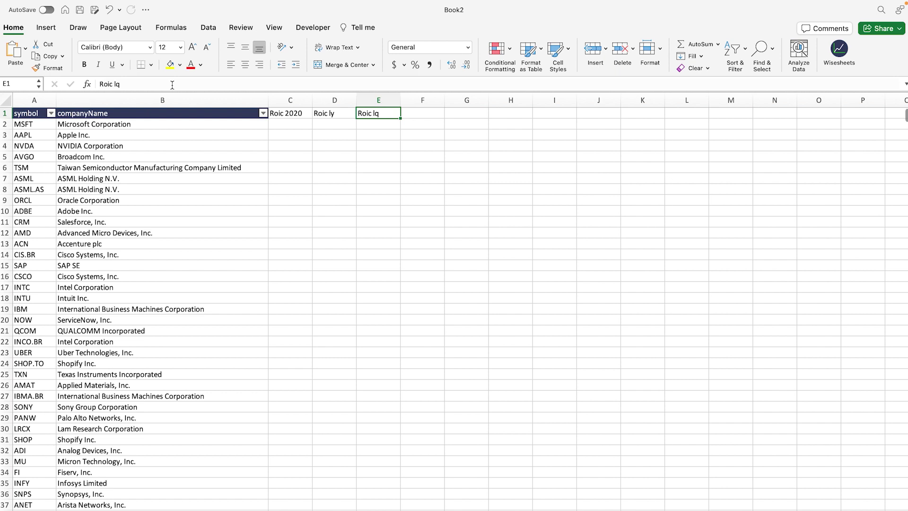
pyautogui.press('Right')
pyautogui.press('Left')
pyautogui.press('Left')
pyautogui.press('Left')
pyautogui.press('Left')
pyautogui.press('Right')
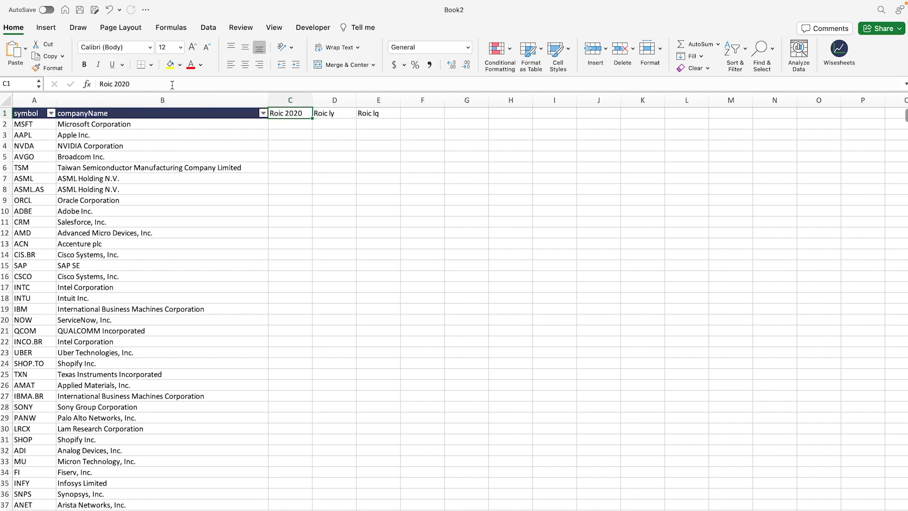
pyautogui.press('super+c')
pyautogui.press('Right')
pyautogui.press('Right')
pyautogui.press('Right')
pyautogui.press('super+v')
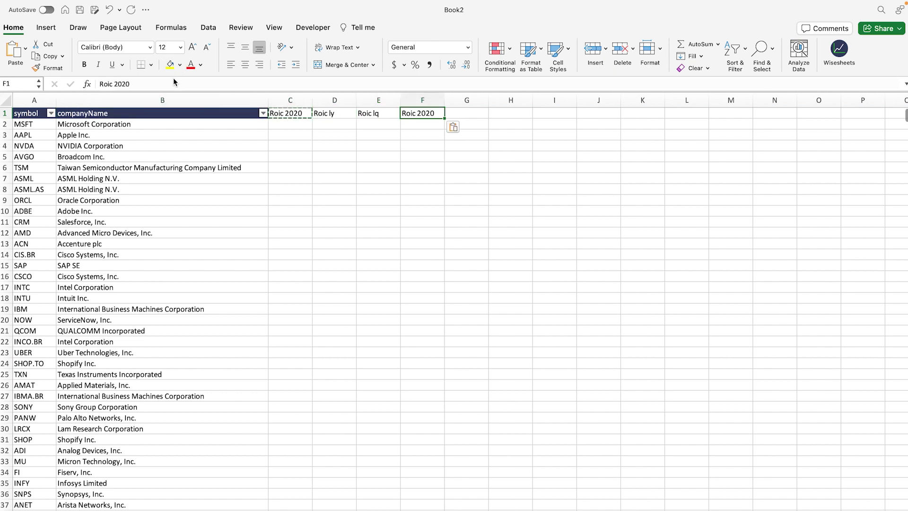
pyautogui.click(170, 84)
pyautogui.write('q')
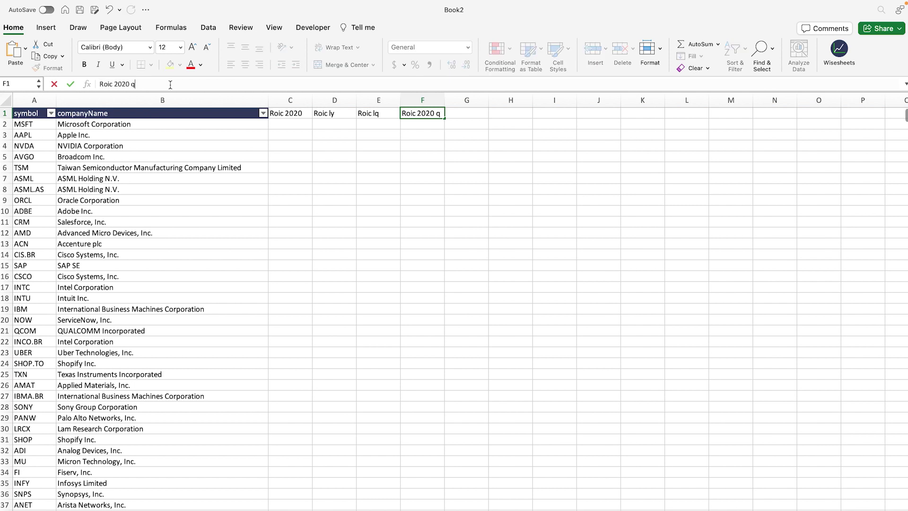
pyautogui.write('1')
pyautogui.press('Return')
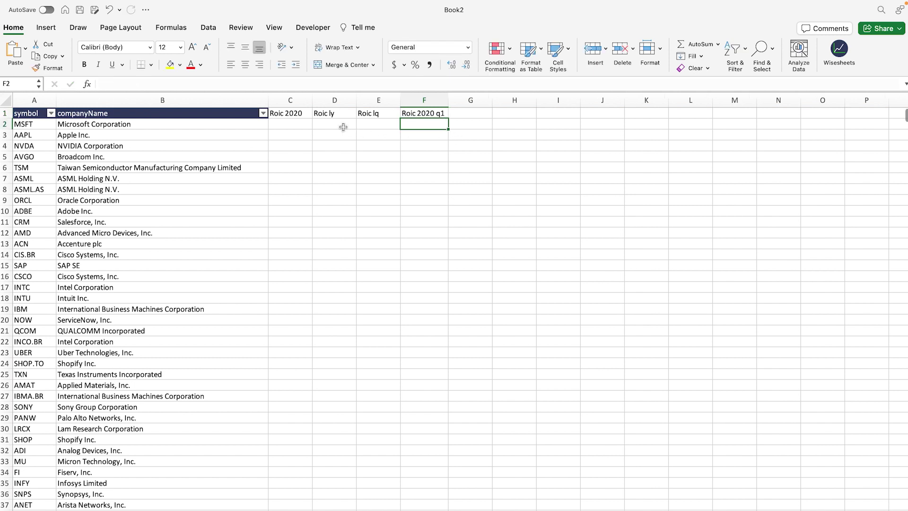
# - Clear the D1, E1 and F1 headers, leaving only 'Roic 2020' in C1
pyautogui.moveTo(287, 114); pyautogui.dragTo(433, 115)
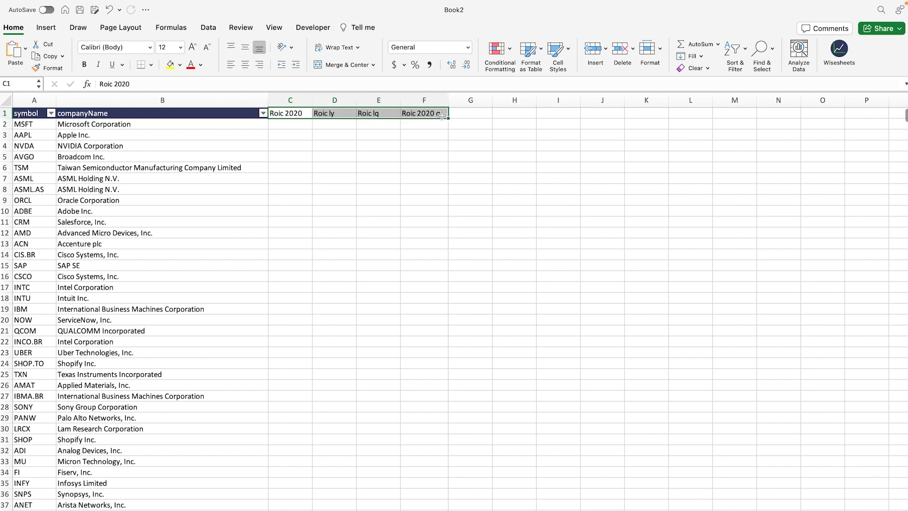
pyautogui.click(337, 116)
pyautogui.press('BackSpace')
pyautogui.click(371, 115)
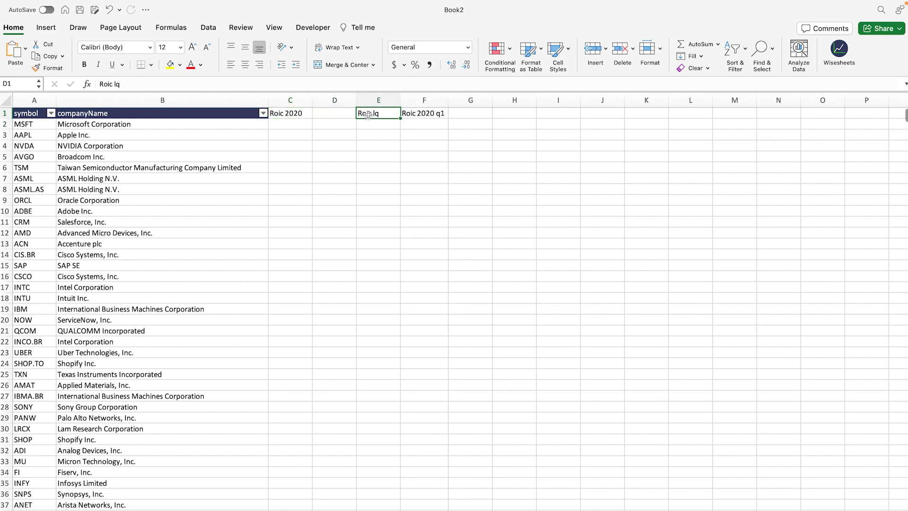
pyautogui.press('BackSpace')
pyautogui.click(419, 117)
pyautogui.press('BackSpace')
pyautogui.click(286, 114)
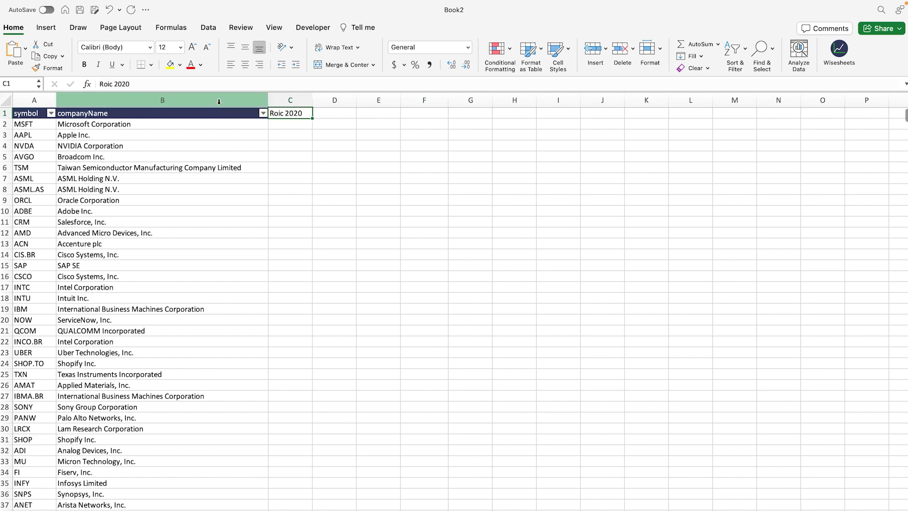
pyautogui.click(191, 83)
# - Rename the C1 header to 'Roic ttm'
pyautogui.press('BackSpace')
pyautogui.press('BackSpace')
pyautogui.press('BackSpace')
pyautogui.write('t')
pyautogui.press('Return')
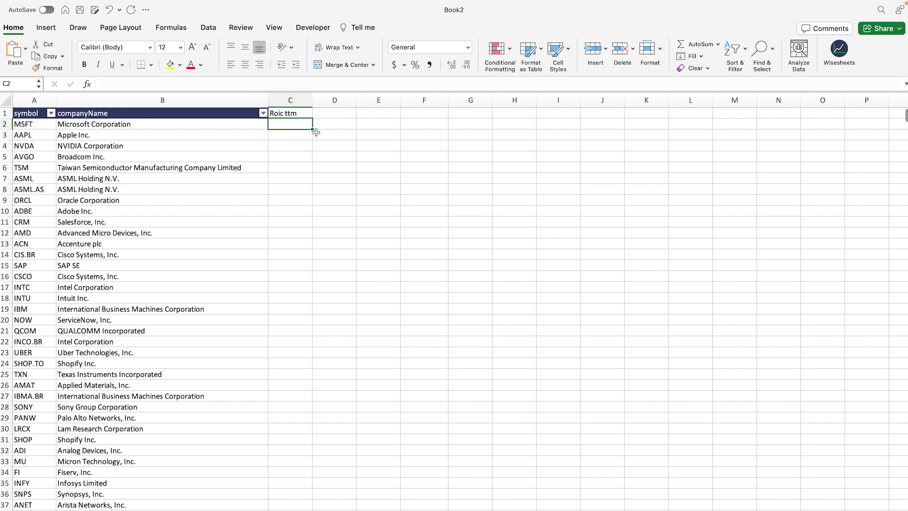
# - Revert C1 to 'Roic 2020' and paste the companyName header's dark formatting onto it
pyautogui.click(222, 116)
pyautogui.hotkey('ctrl', 'c')
pyautogui.hotkey('ctrl', 'z')
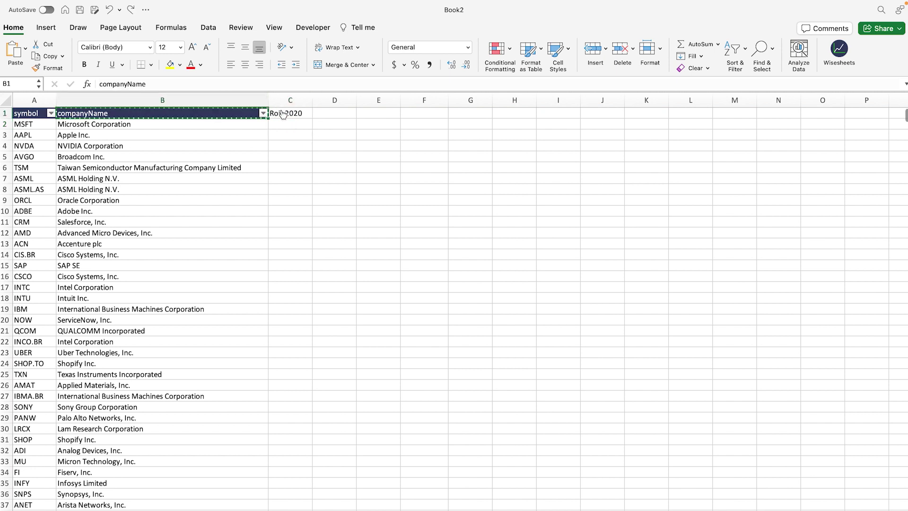
pyautogui.click(26, 49)
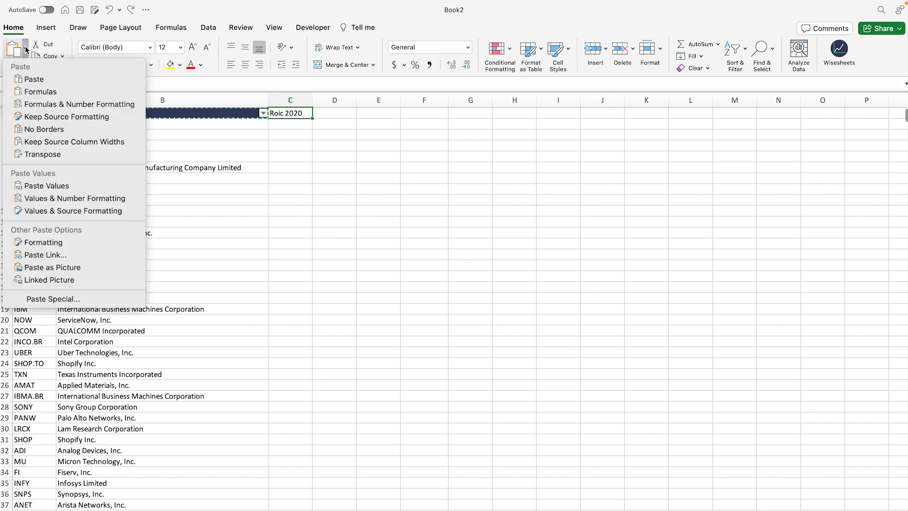
pyautogui.click(43, 242)
pyautogui.click(331, 148)
pyautogui.click(354, 158)
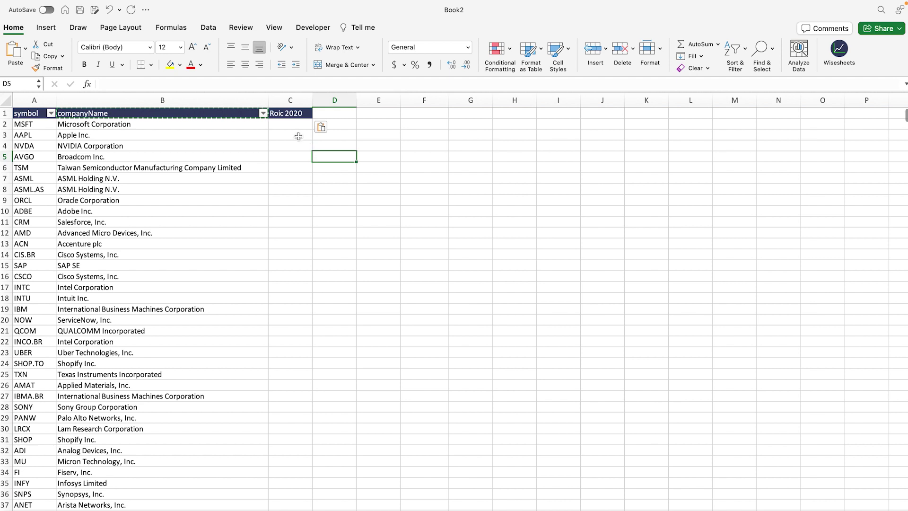
pyautogui.click(288, 124)
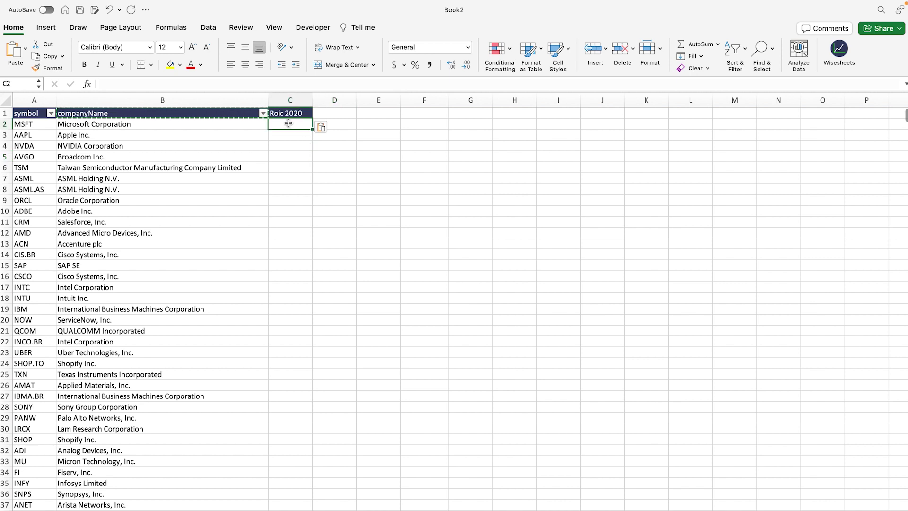
pyautogui.click(845, 61)
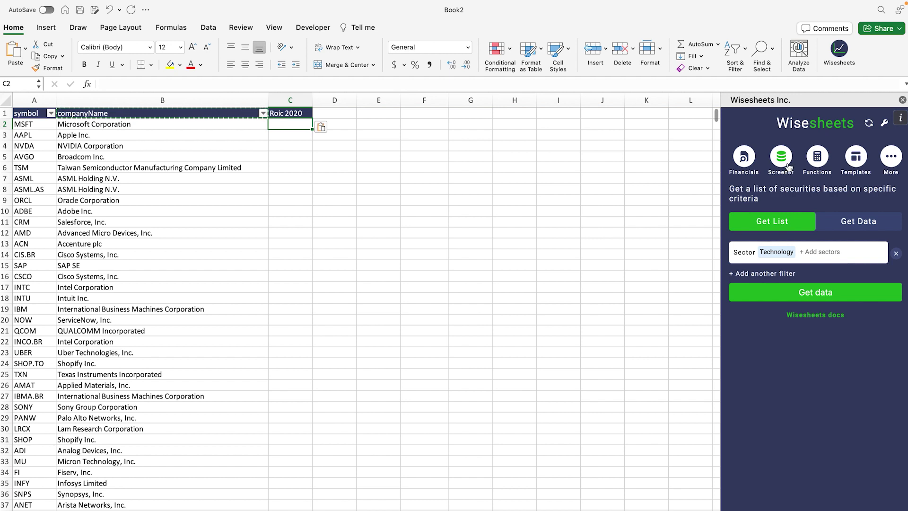
# - Delete the old Bucket 1 request and set the Wisesheets ticker range to A2:A956
pyautogui.click(857, 225)
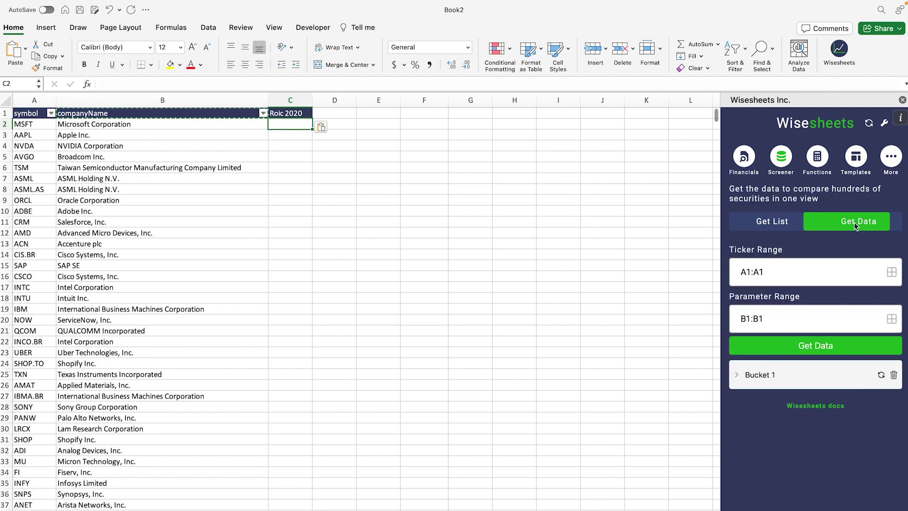
pyautogui.click(894, 375)
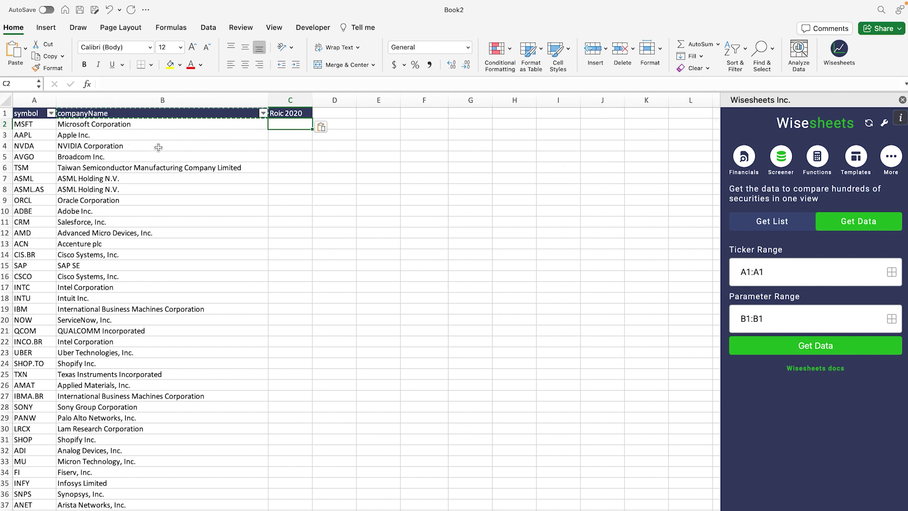
pyautogui.click(37, 126)
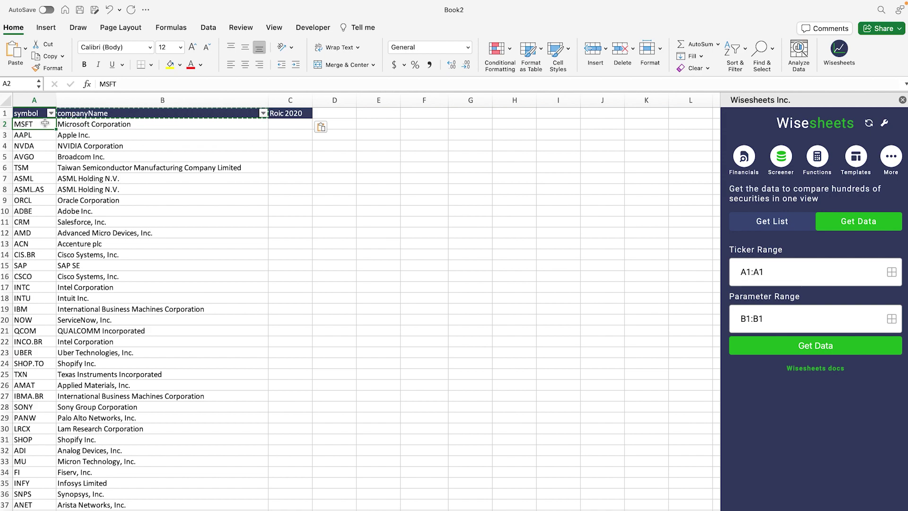
pyautogui.press('super+shift+Down')
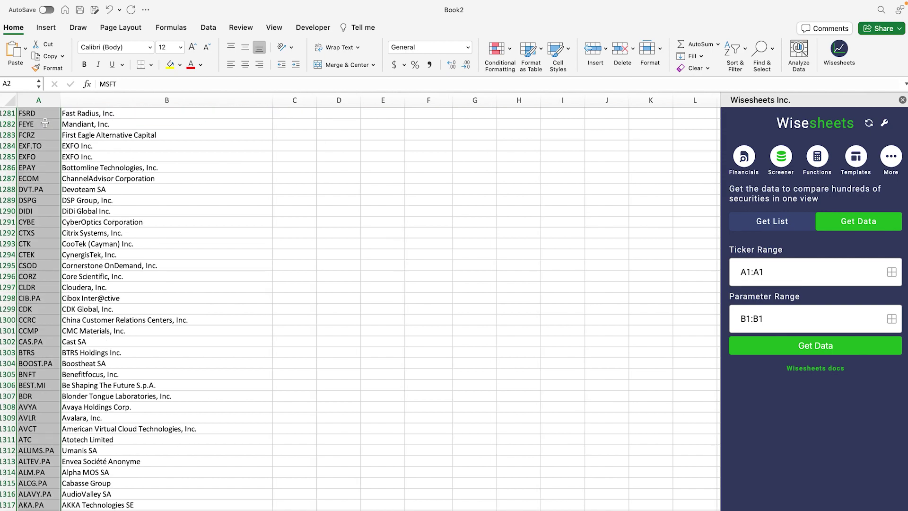
pyautogui.scroll(20, 45, 123)
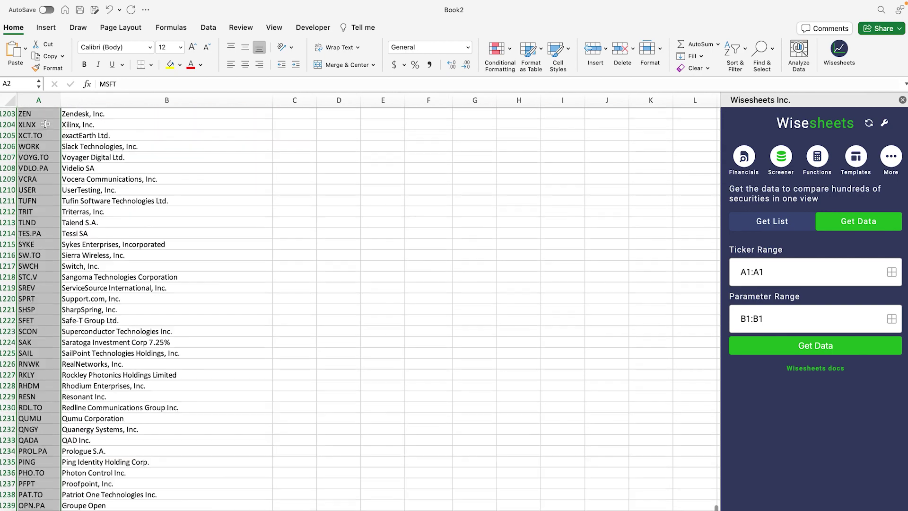
pyautogui.scroll(-8, 45, 124)
pyautogui.scroll(18, 45, 124)
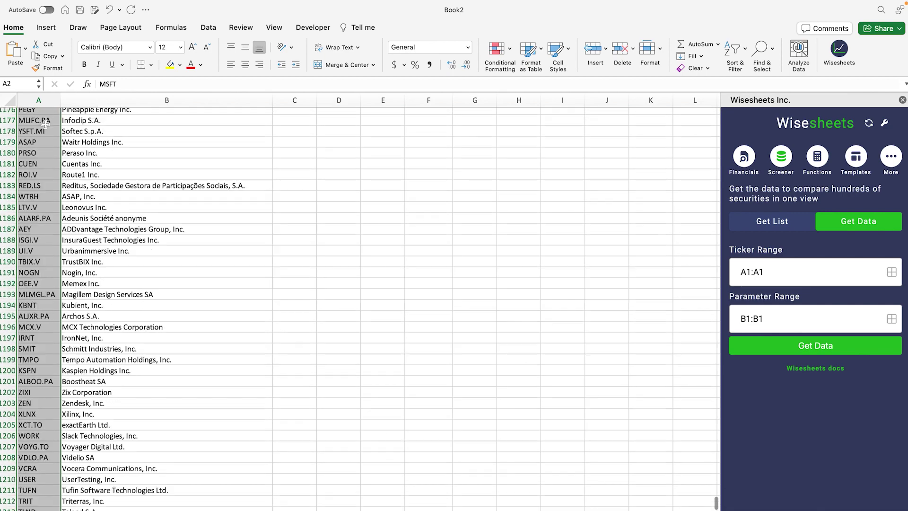
pyautogui.scroll(20, 45, 124)
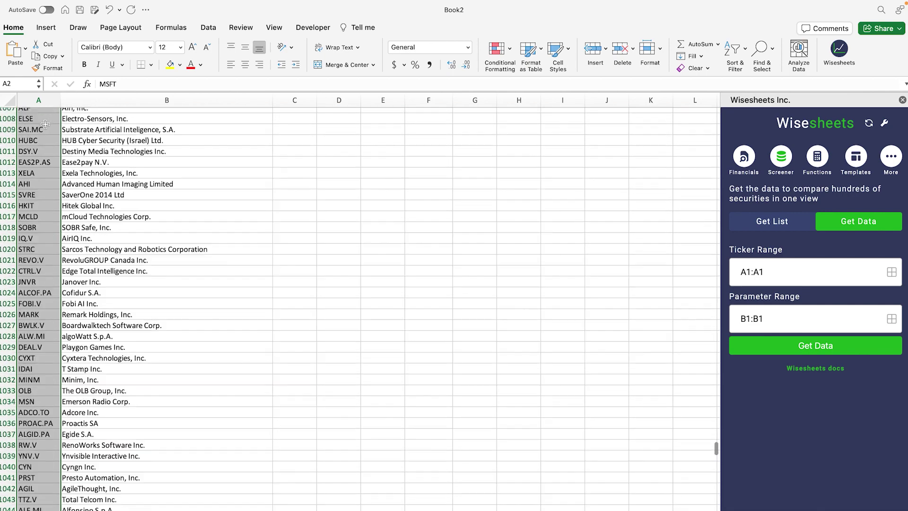
pyautogui.scroll(5, 45, 124)
pyautogui.click(40, 143)
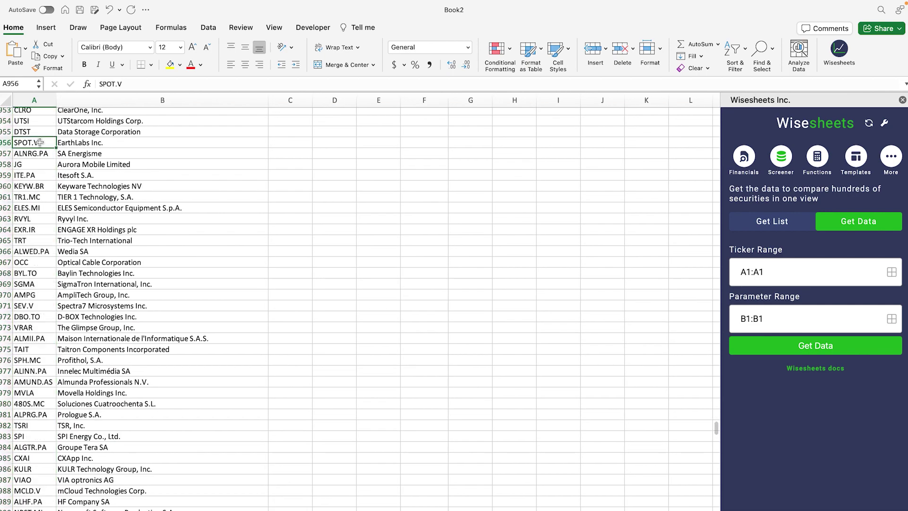
pyautogui.press('super+shift+Up')
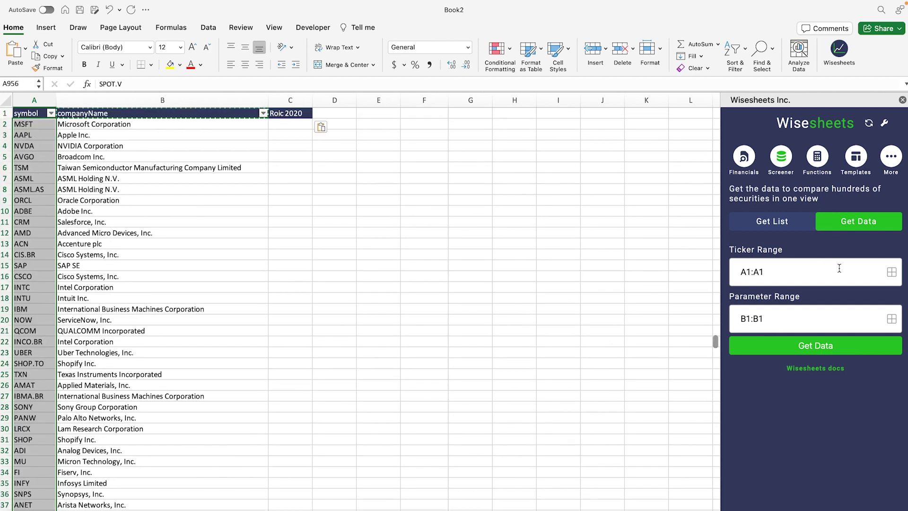
pyautogui.click(892, 272)
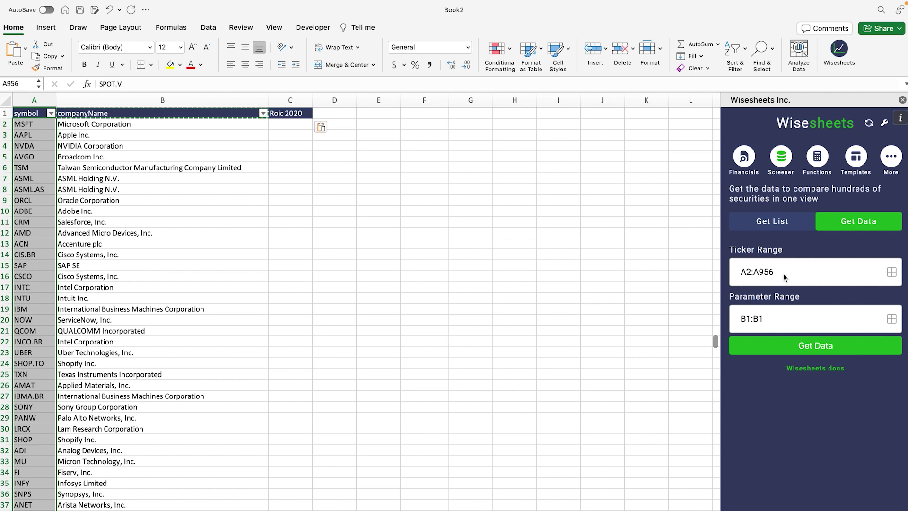
# - Rename B1 to 'name' and set the Wisesheets parameter range to B1:C1
pyautogui.click(298, 113)
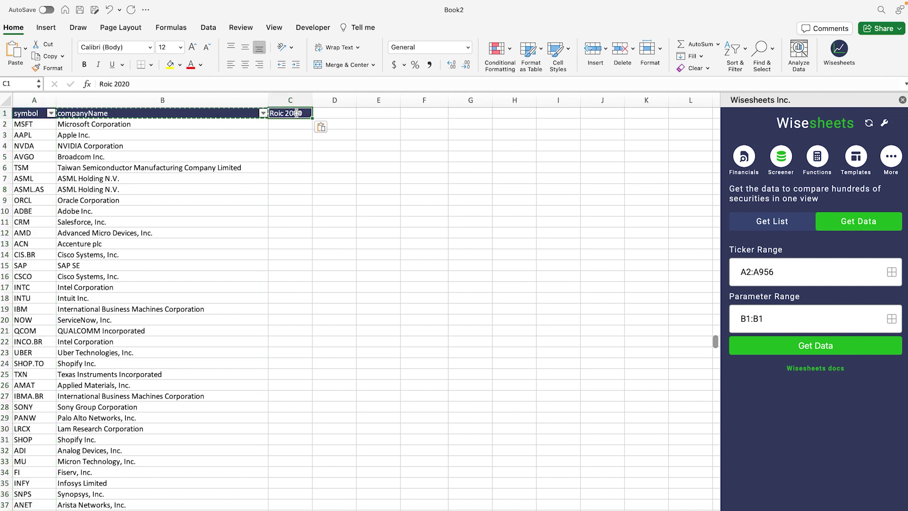
pyautogui.click(147, 114)
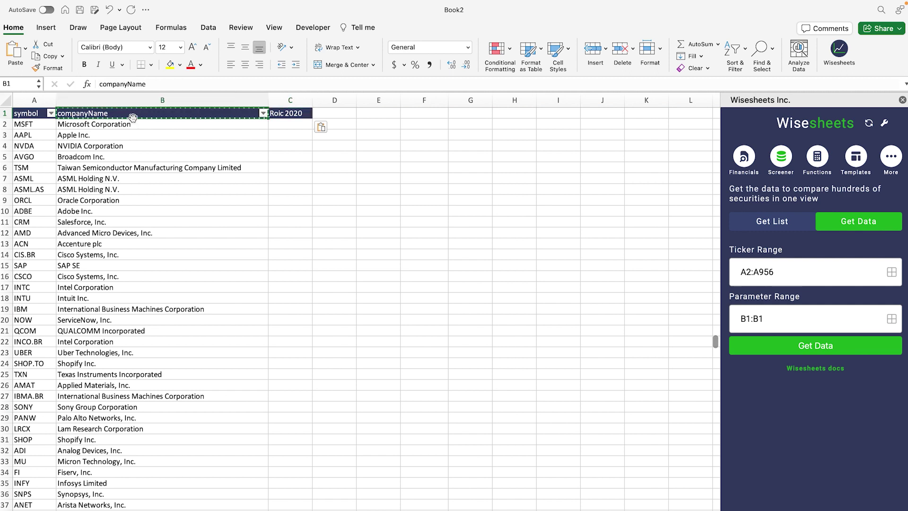
pyautogui.press('Delete')
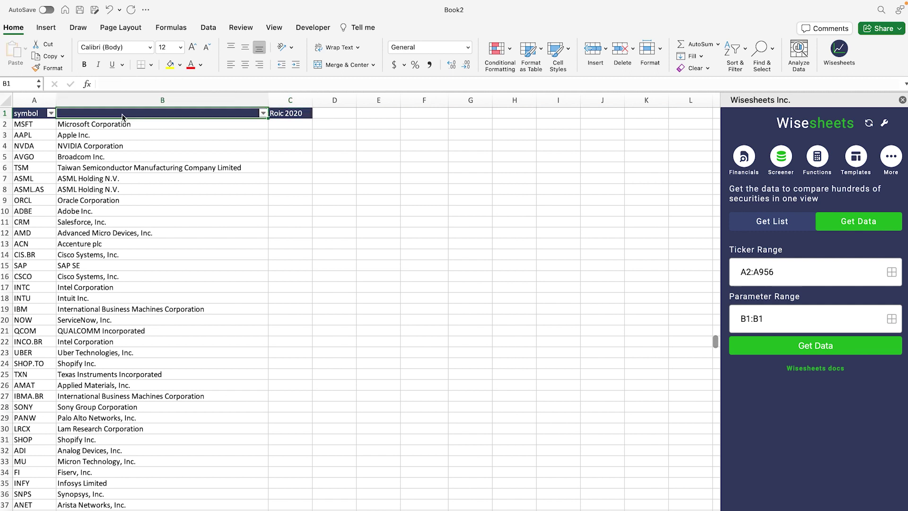
pyautogui.write('name')
pyautogui.press('Tab')
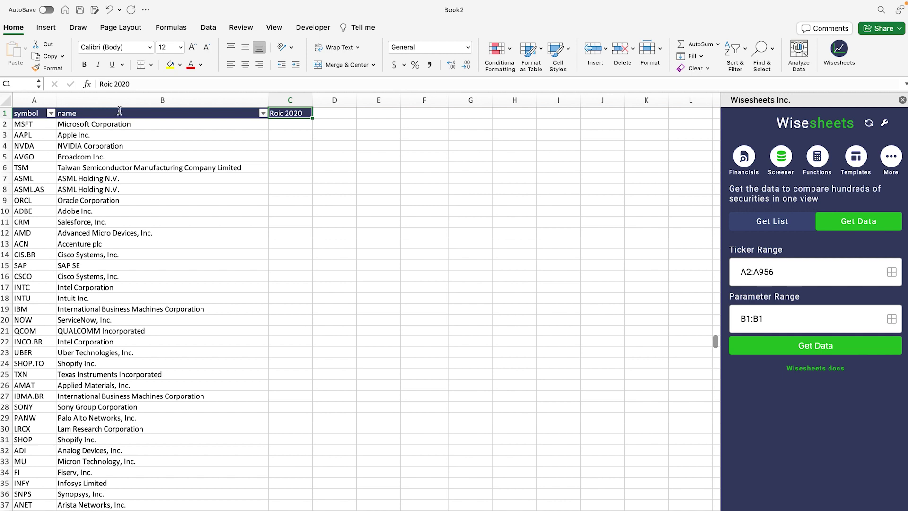
pyautogui.moveTo(119, 112); pyautogui.dragTo(279, 112)
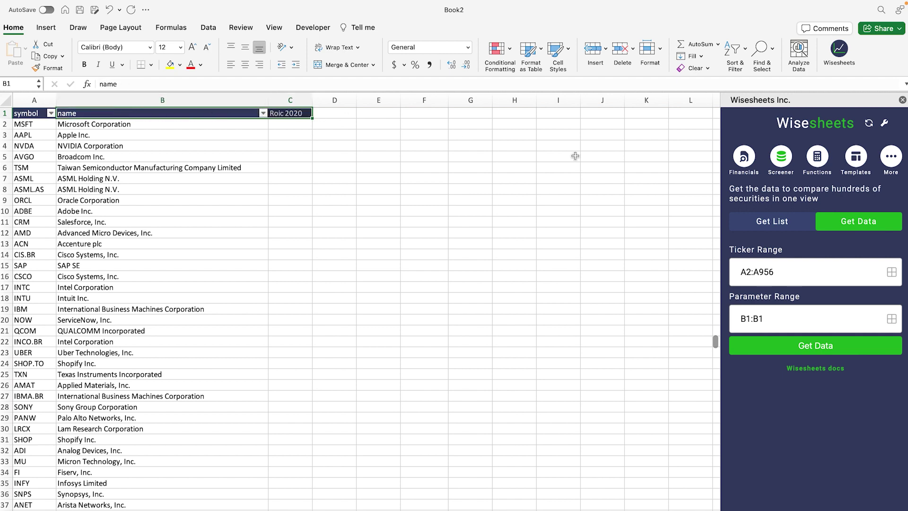
pyautogui.click(892, 319)
# - Rename the C1 header from 'Roic 2020' to 'Roic ttm'
pyautogui.click(297, 116)
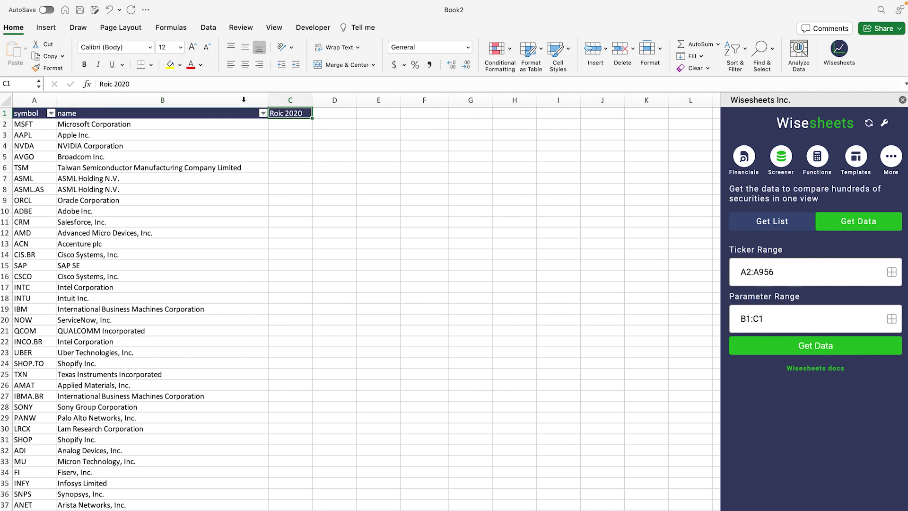
pyautogui.click(172, 83)
pyautogui.press('BackSpace')
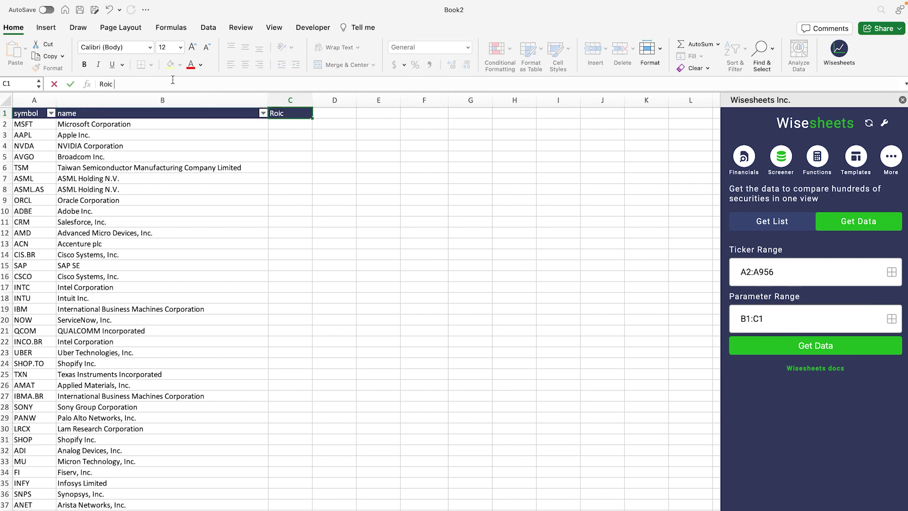
pyautogui.write('ttm')
pyautogui.press('Return')
pyautogui.click(414, 147)
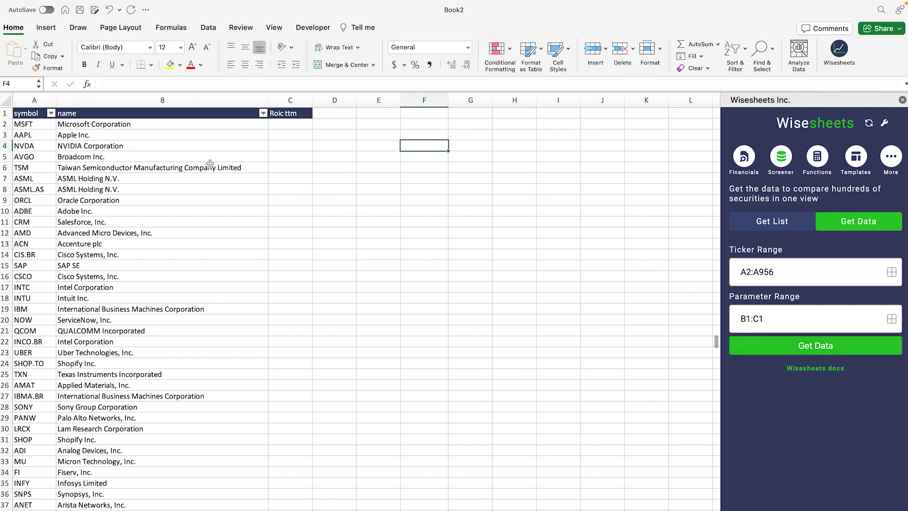
pyautogui.click(134, 124)
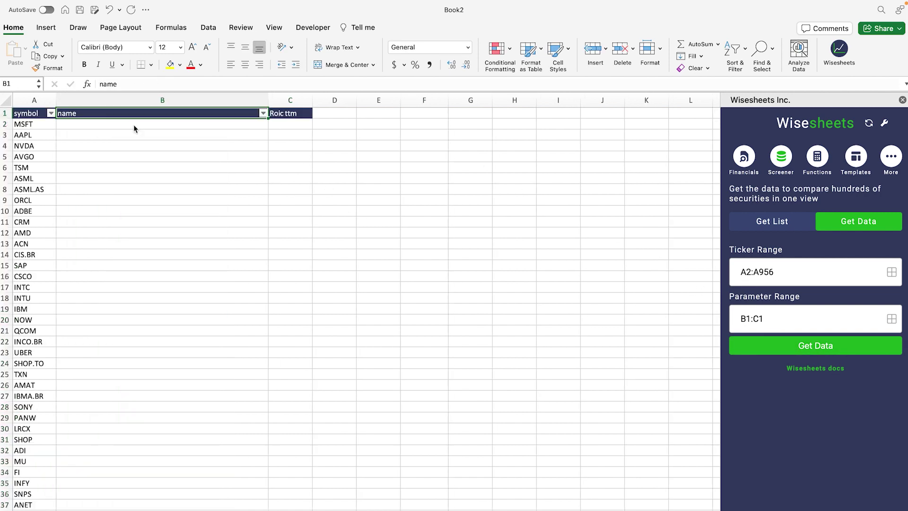
# - Fetch Roic ttm for every ticker and format column C as percentages with two decimals
pyautogui.click(799, 346)
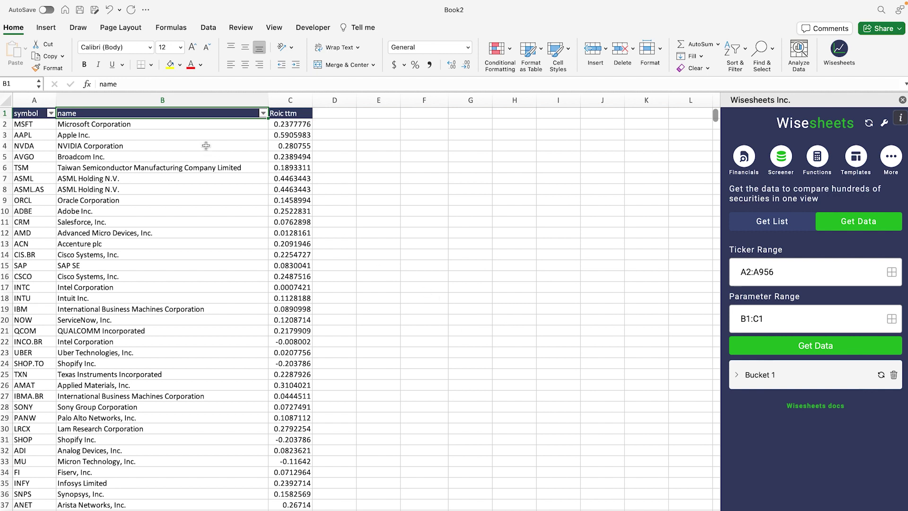
pyautogui.click(294, 126)
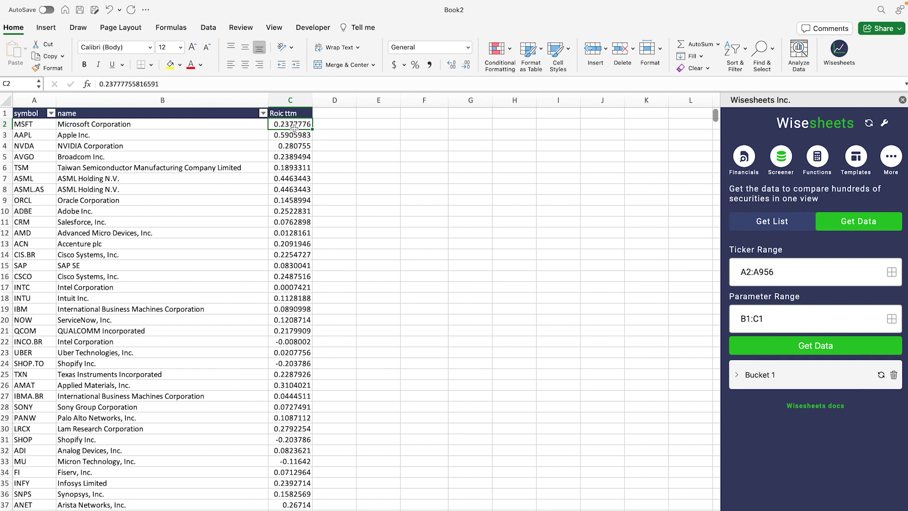
pyautogui.hotkey('ctrl', 'shift', 'Down')
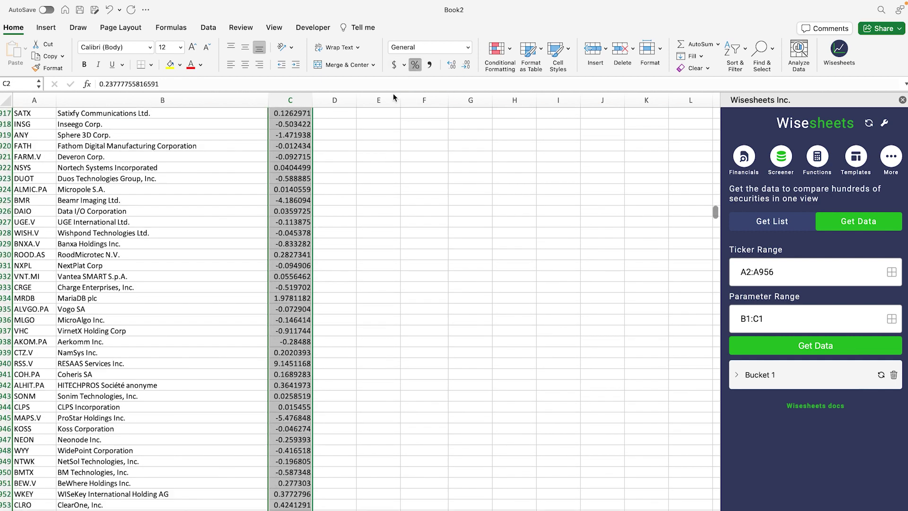
pyautogui.click(415, 65)
pyautogui.click(452, 65)
pyautogui.click(452, 64)
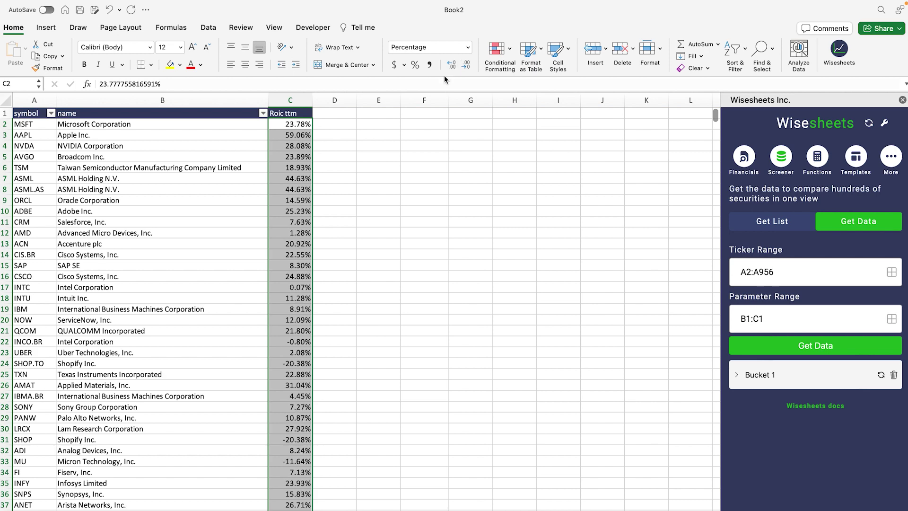
pyautogui.moveTo(28, 113); pyautogui.dragTo(273, 113)
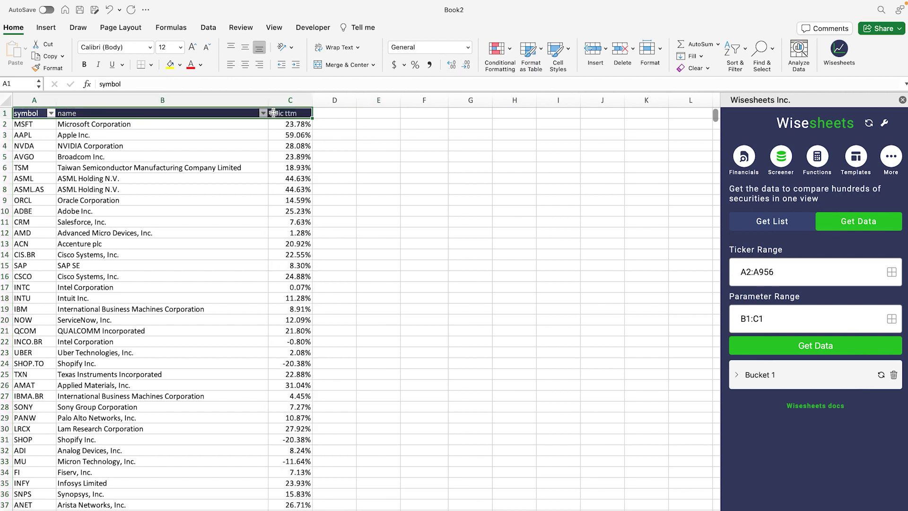
# - Add filtering to the table's header row, including the Roic ttm column
pyautogui.press('super+shift+Down')
pyautogui.click(735, 48)
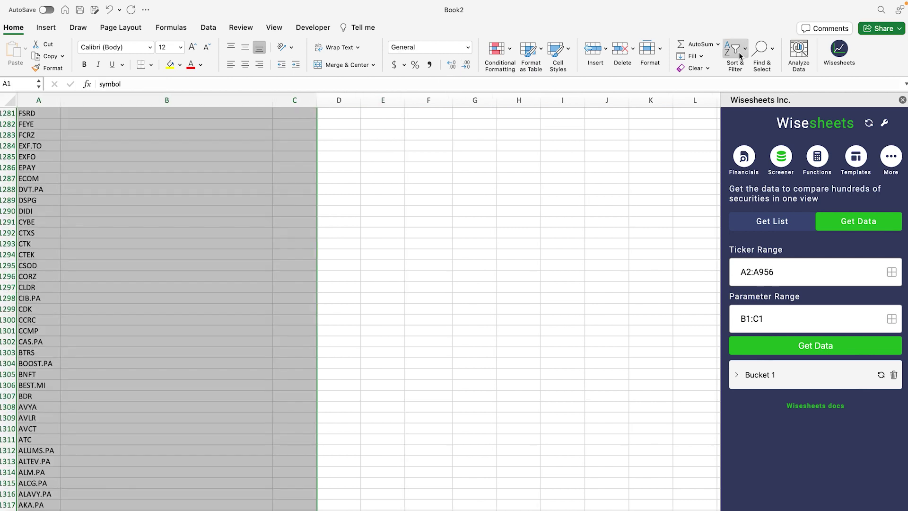
pyautogui.click(663, 140)
pyautogui.click(254, 178)
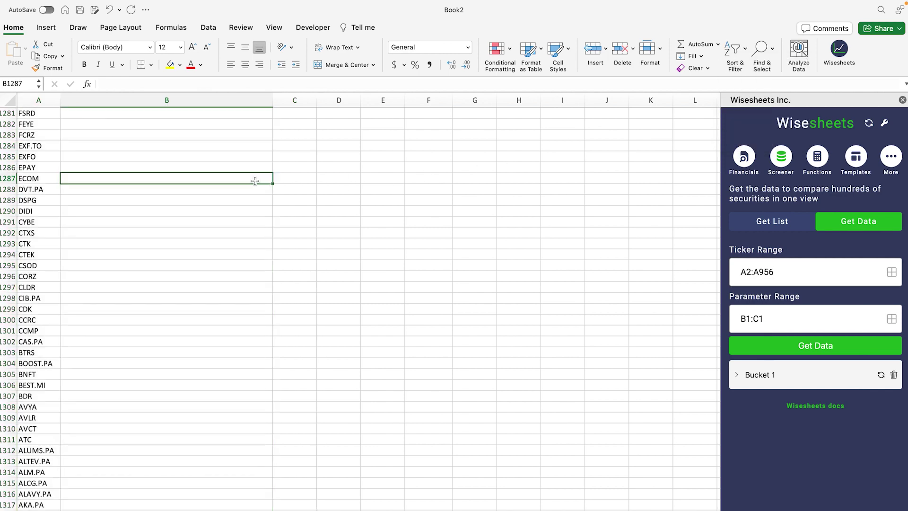
pyautogui.press('super+Up')
pyautogui.press('super+Up')
pyautogui.moveTo(333, 156); pyautogui.dragTo(365, 157)
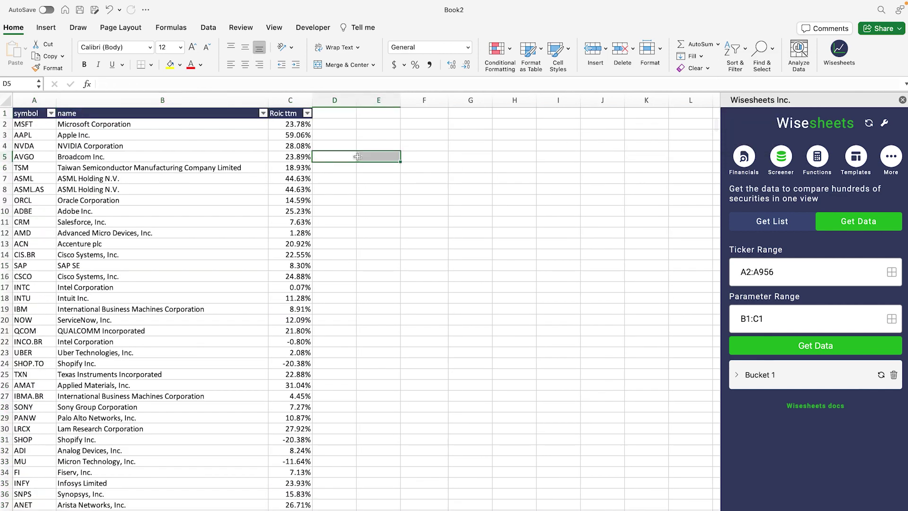
pyautogui.click(404, 132)
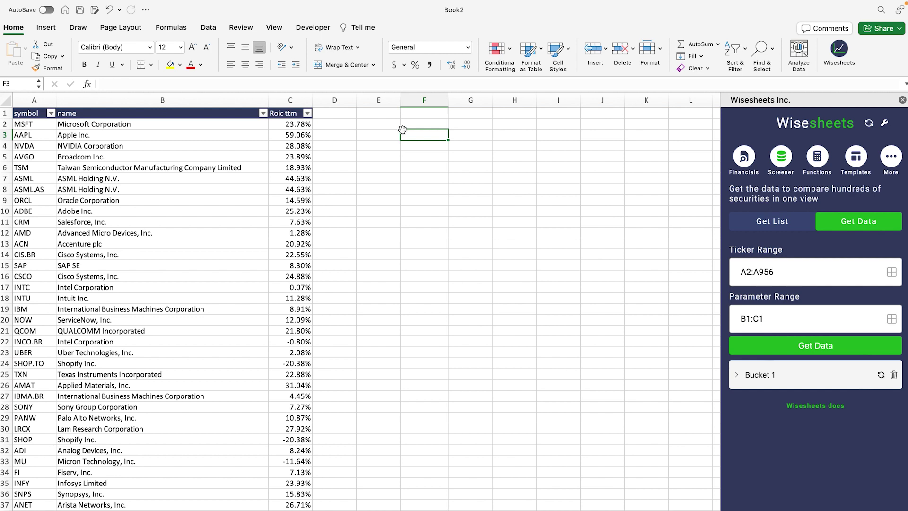
# - Filter Roic ttm to show only values greater than 0.2
pyautogui.click(308, 114)
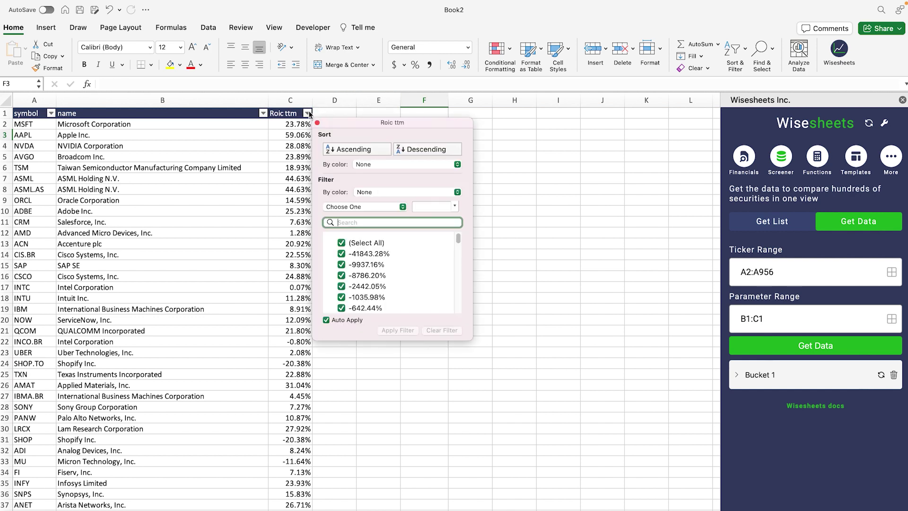
pyautogui.click(372, 207)
pyautogui.click(360, 246)
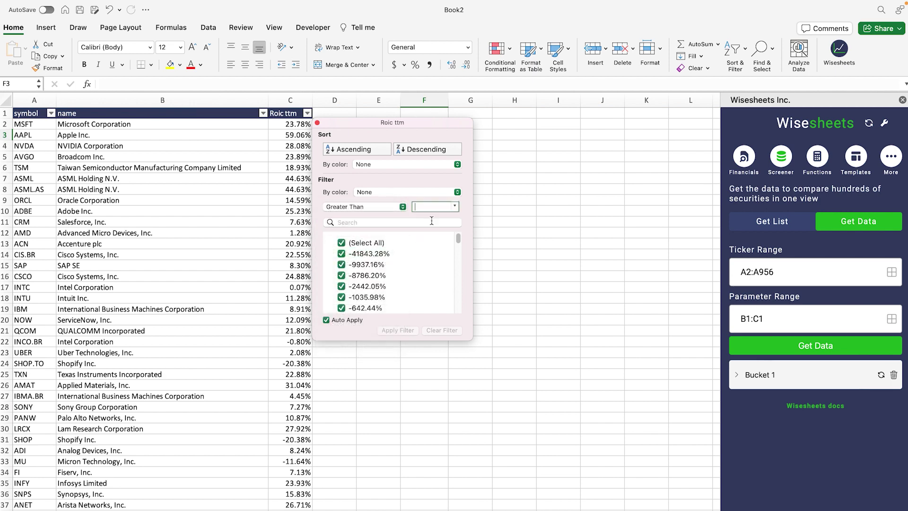
pyautogui.write('0.2')
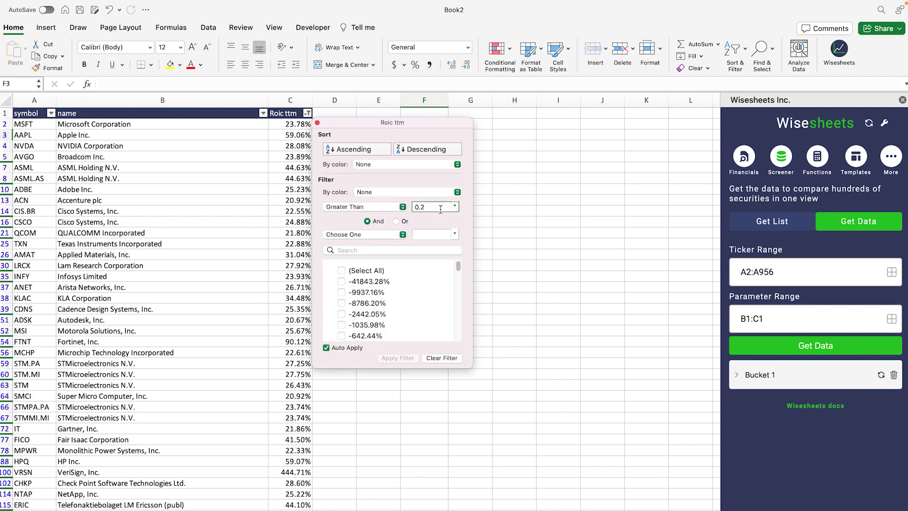
pyautogui.click(317, 123)
pyautogui.scroll(-15, 175, 197)
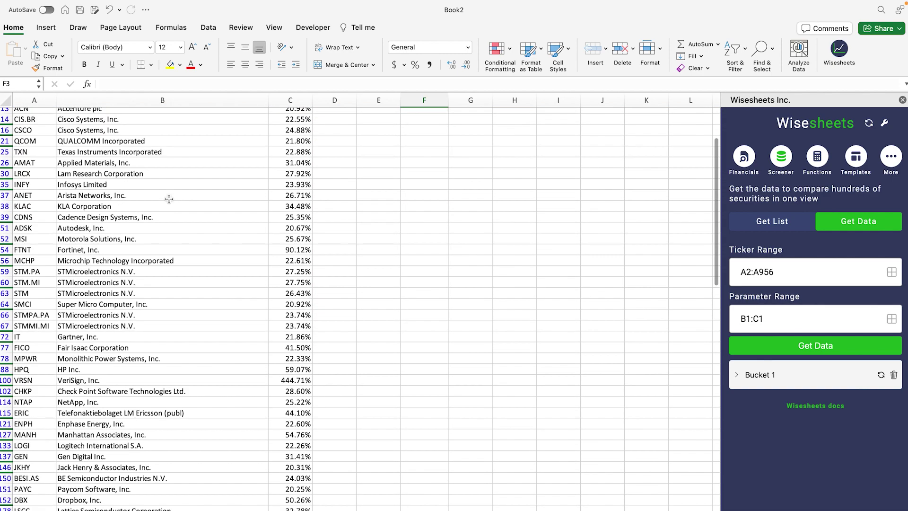
pyautogui.scroll(-20, 169, 200)
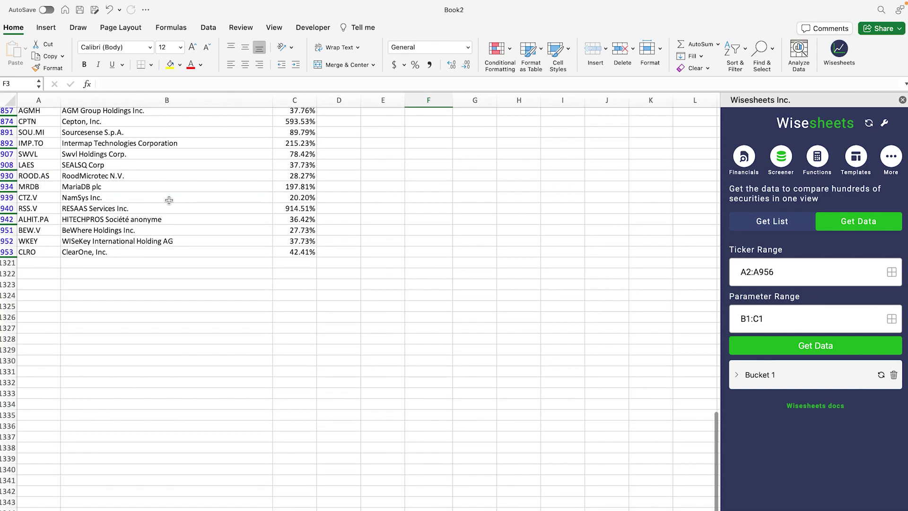
pyautogui.scroll(20, 169, 200)
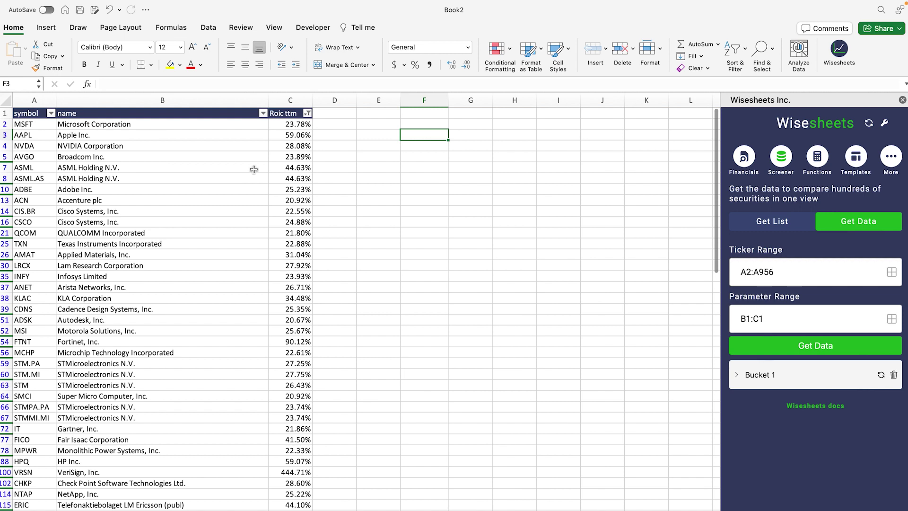
pyautogui.click(308, 114)
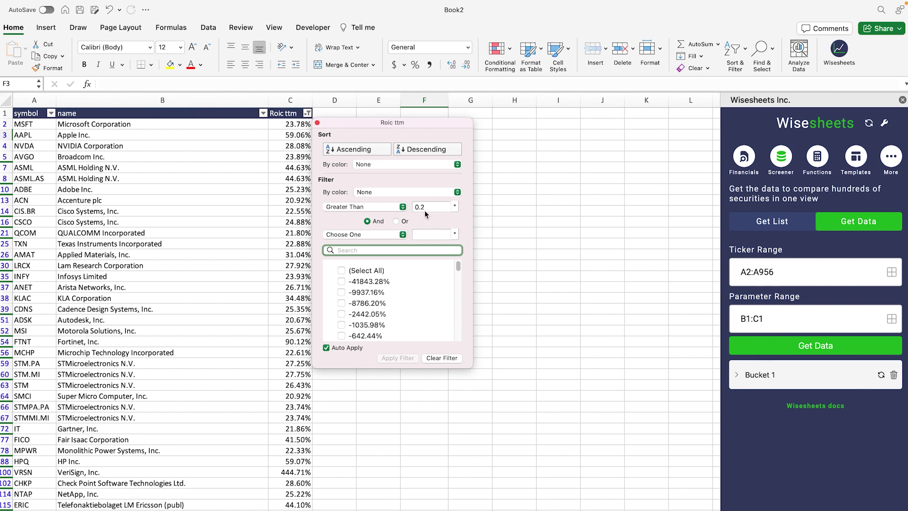
# - Clear the filter on the Roic ttm column so all rows show
pyautogui.click(438, 357)
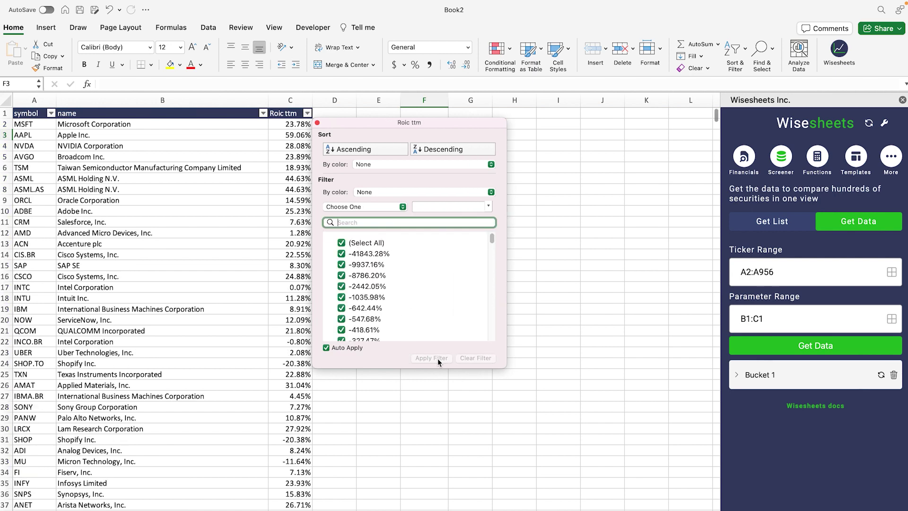
pyautogui.click(317, 124)
pyautogui.scroll(-20, 182, 178)
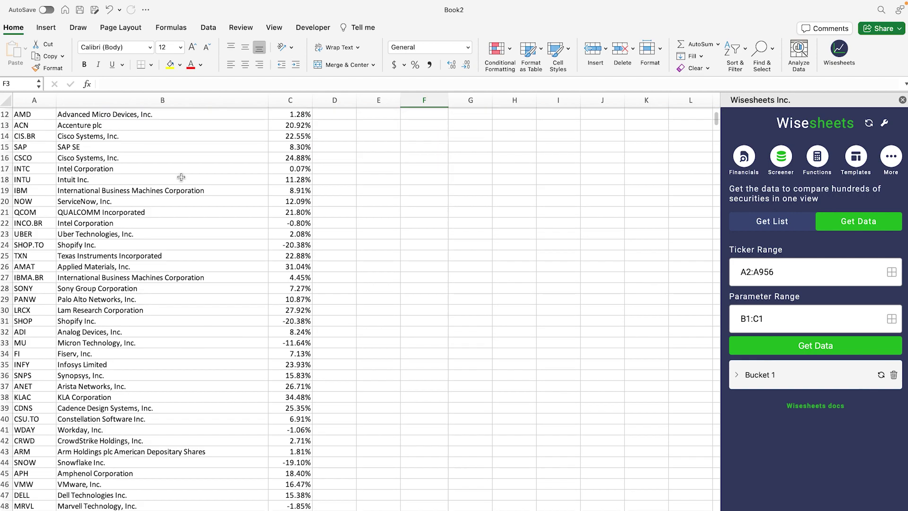
pyautogui.scroll(20, 182, 177)
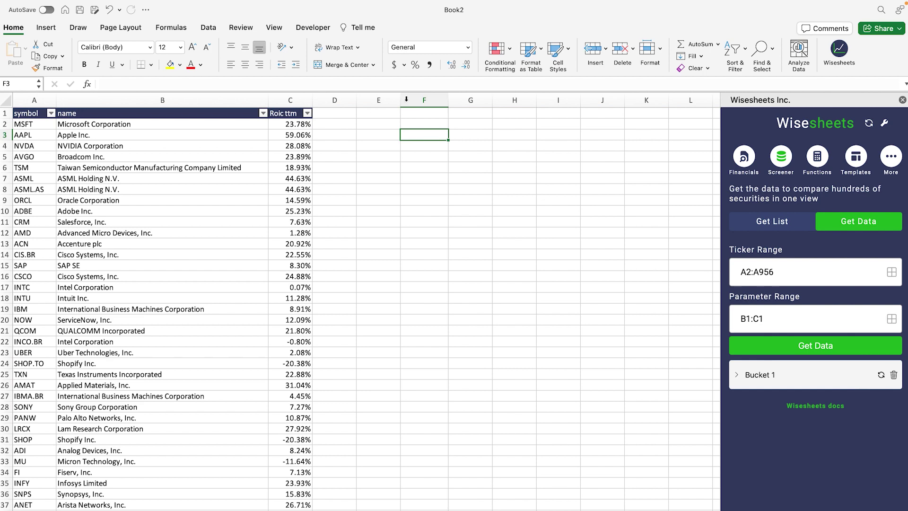
# - Highlight Roic ttm values from C2 down that exceed 20% with Green Fill and Dark Green Text
pyautogui.click(290, 124)
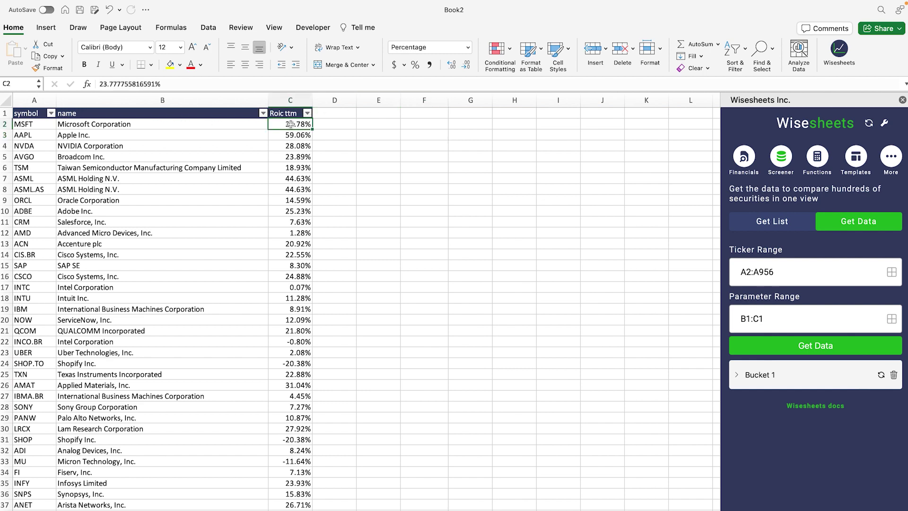
pyautogui.press('shift+super+Down')
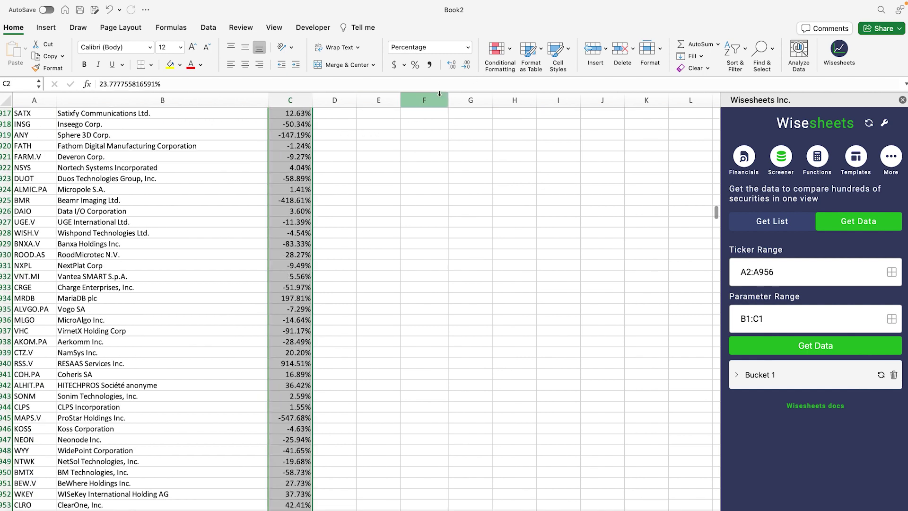
pyautogui.click(497, 49)
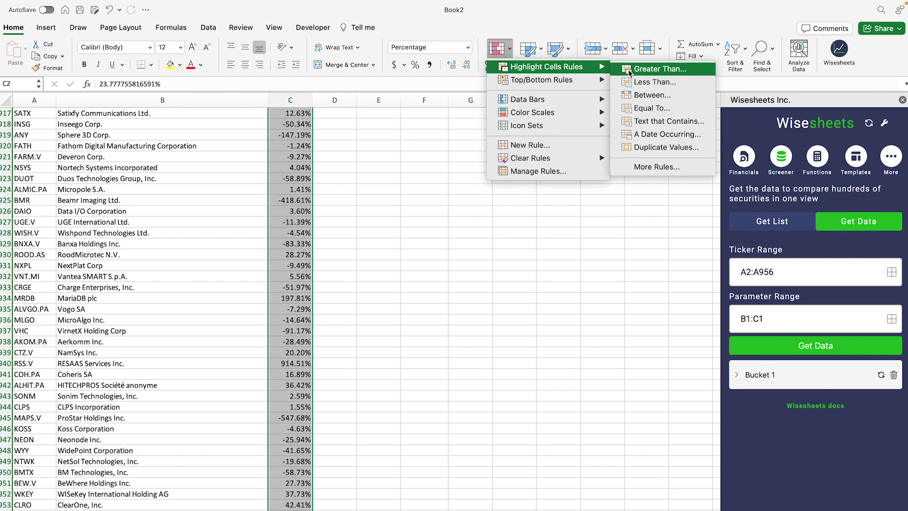
pyautogui.click(561, 250)
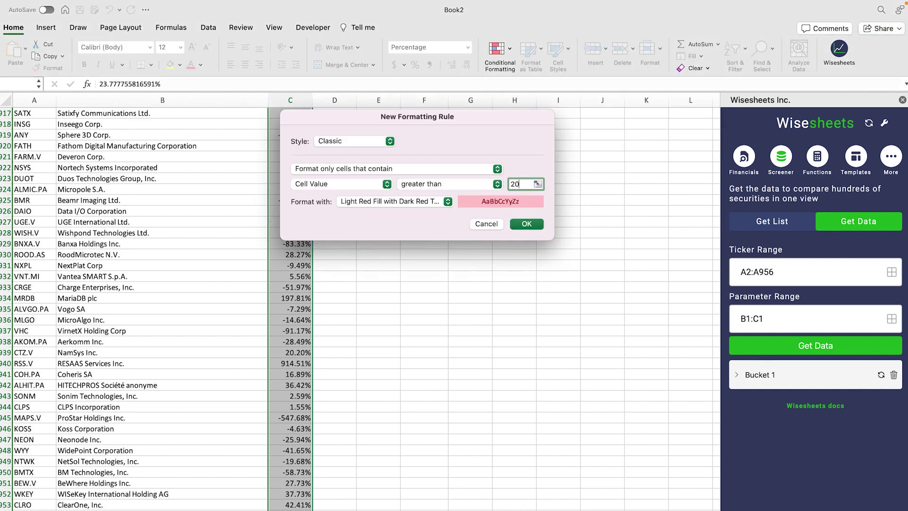
pyautogui.click(425, 201)
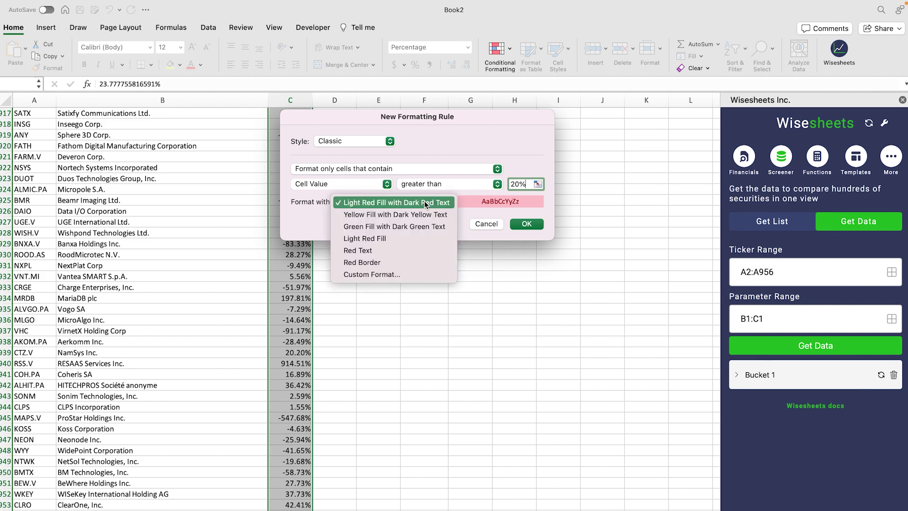
pyautogui.click(424, 226)
pyautogui.click(527, 224)
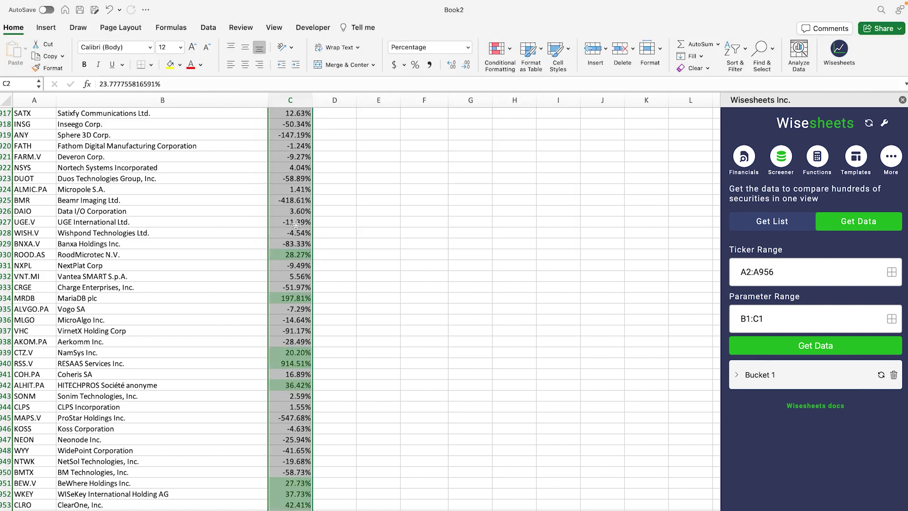
pyautogui.scroll(20, 296, 224)
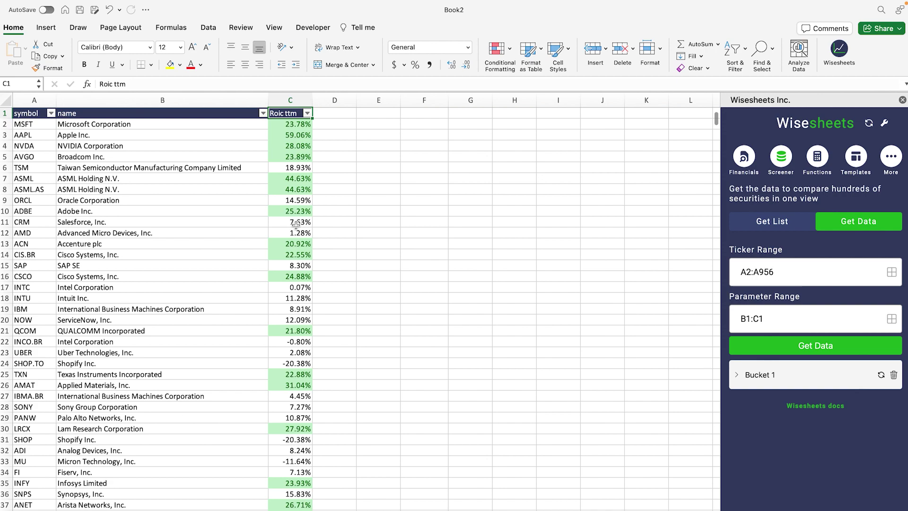
pyautogui.scroll(-2, 64, 215)
pyautogui.scroll(-13, 64, 215)
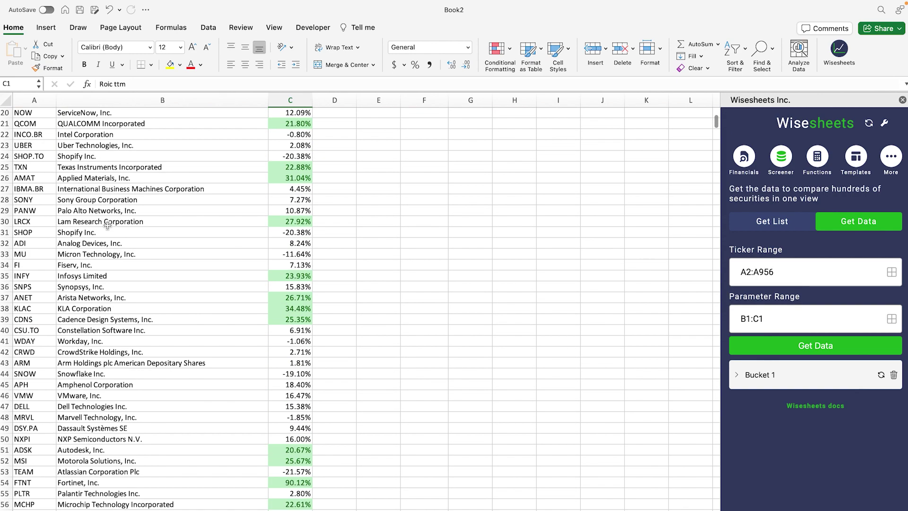
pyautogui.scroll(-9, 108, 227)
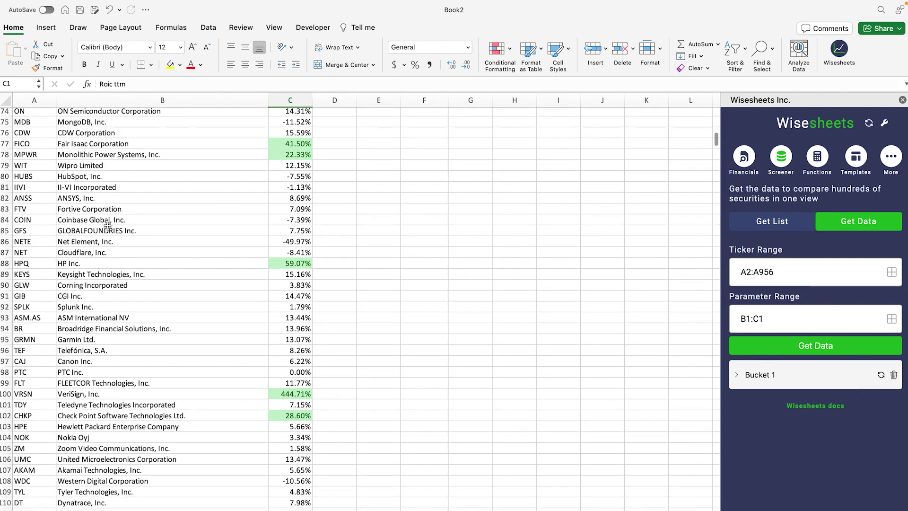
# - Select the remaining tickers without data, A957 down to A1320
pyautogui.click(49, 297)
pyautogui.press('Right')
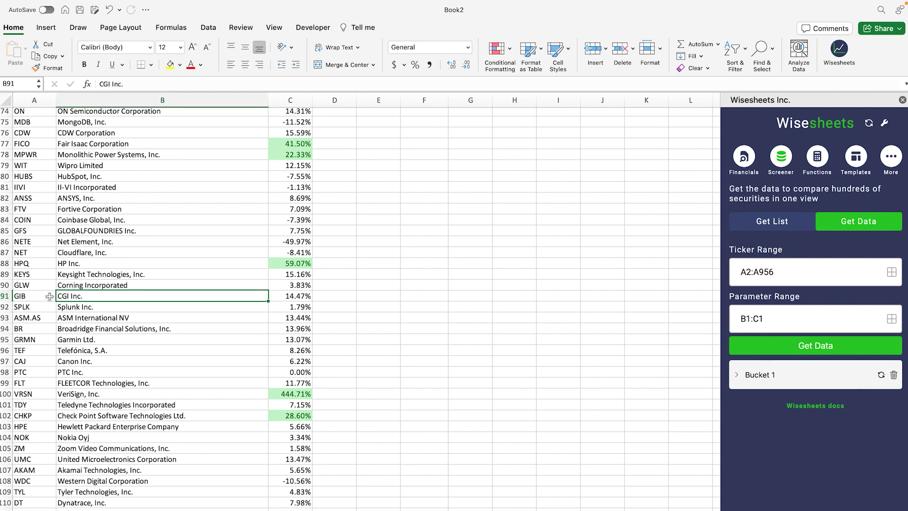
pyautogui.hotkey('ctrl', 'Down')
pyautogui.scroll(-9, 50, 296)
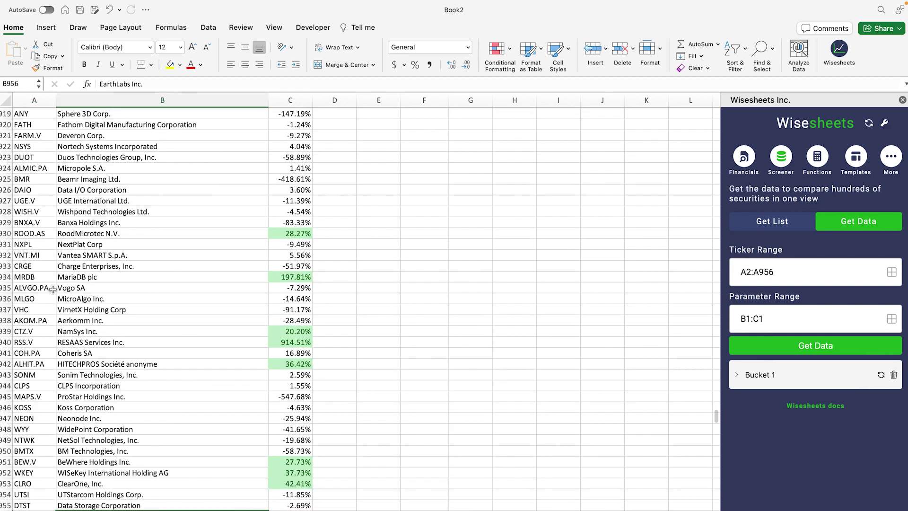
pyautogui.click(38, 251)
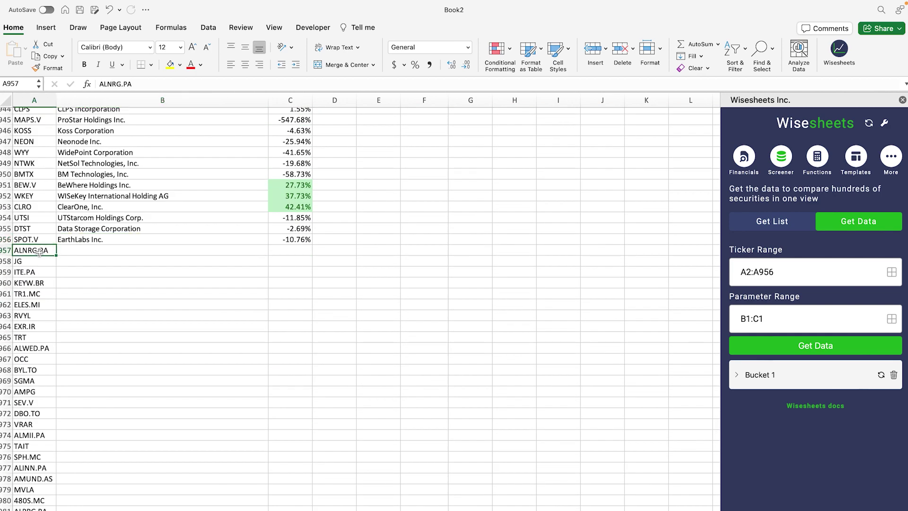
pyautogui.hotkey('ctrl', 'shift', 'Down')
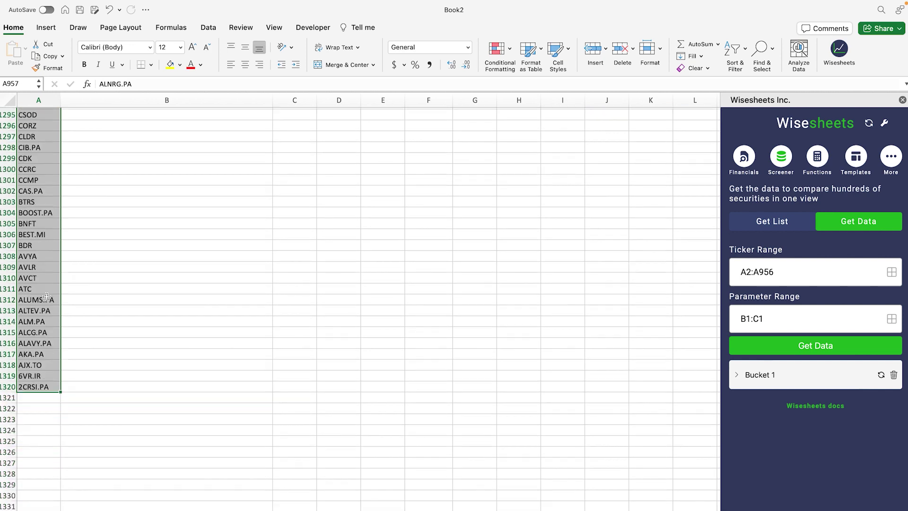
# - Fetch names and Roic ttm for A957:A1320 as Wisesheets Bucket 2
pyautogui.click(892, 272)
pyautogui.click(830, 346)
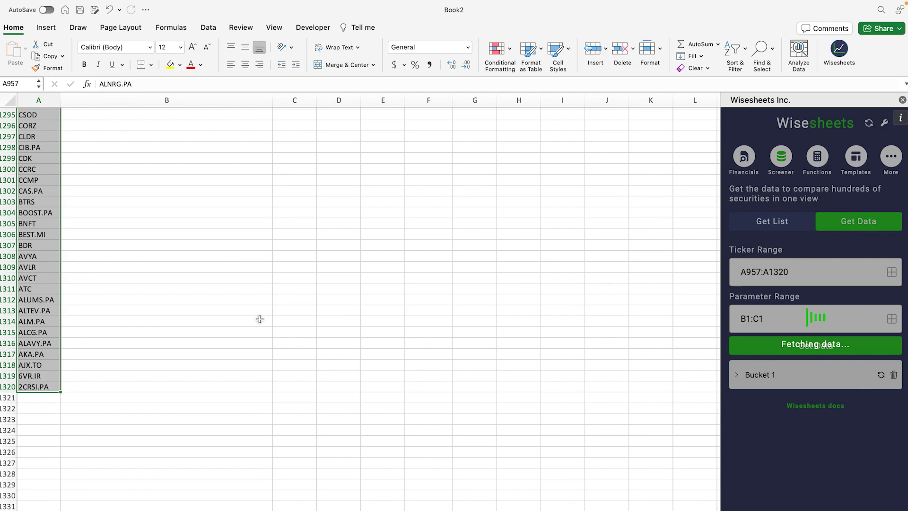
pyautogui.scroll(10, 176, 267)
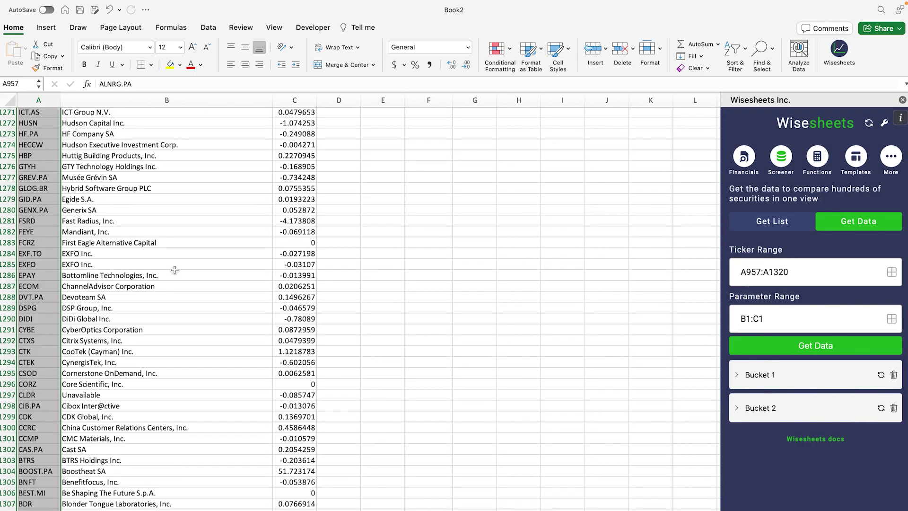
pyautogui.scroll(10, 174, 269)
pyautogui.click(175, 270)
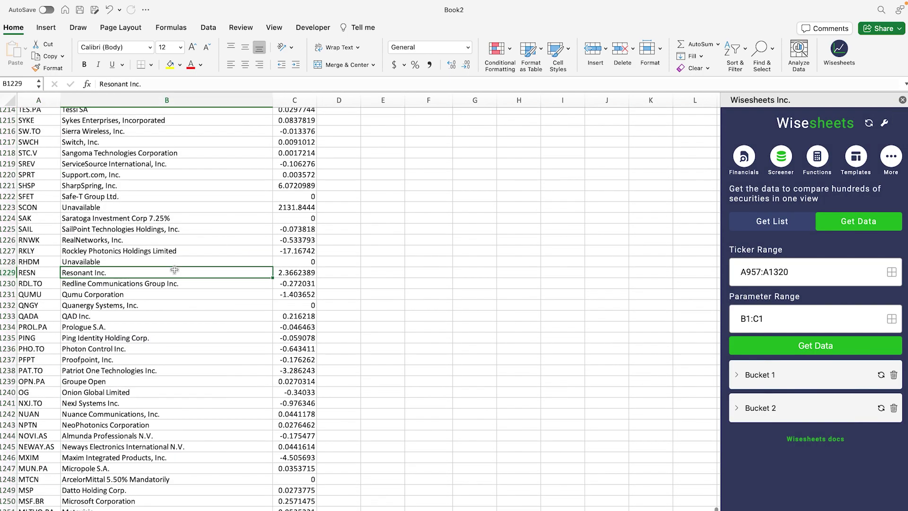
pyautogui.hotkey('ctrl', 'Up')
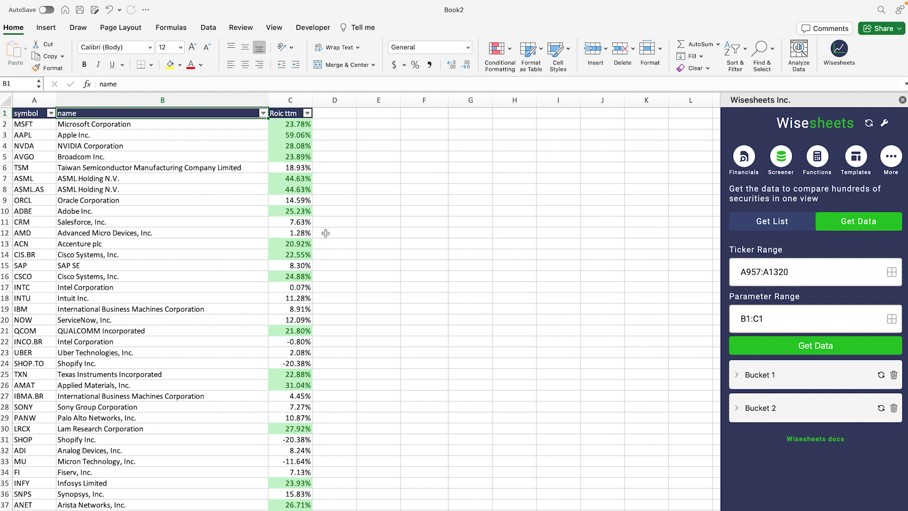
# - Rename Bucket 1 to 'top' and Bucket 2 to 'bott'
pyautogui.click(777, 373)
pyautogui.write('top')
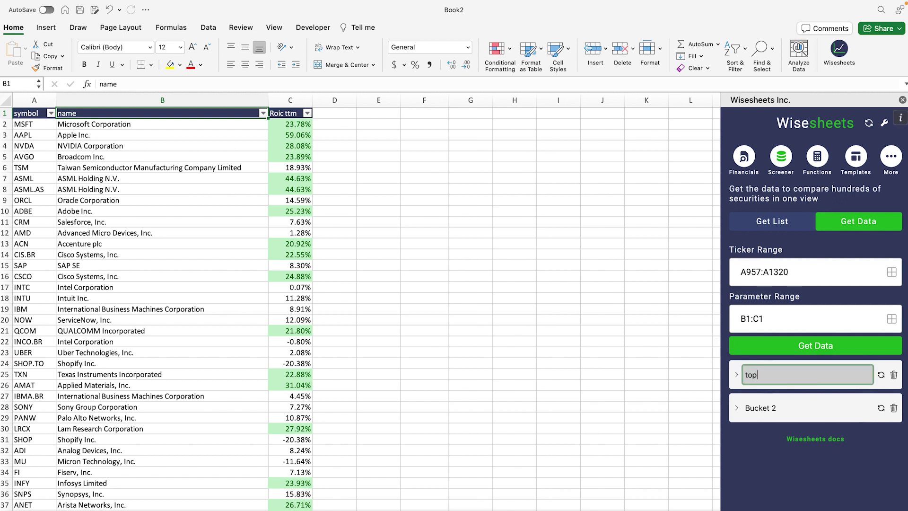
pyautogui.click(771, 406)
pyautogui.write('bottom')
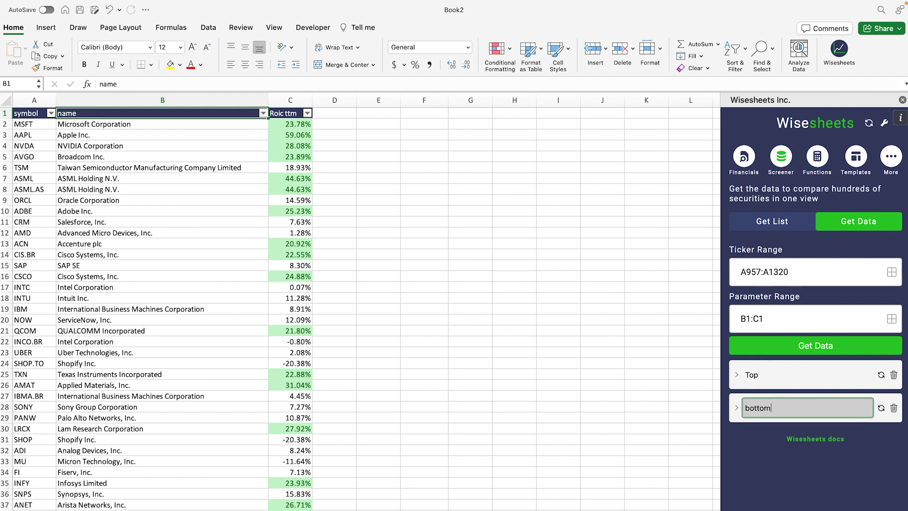
pyautogui.click(825, 497)
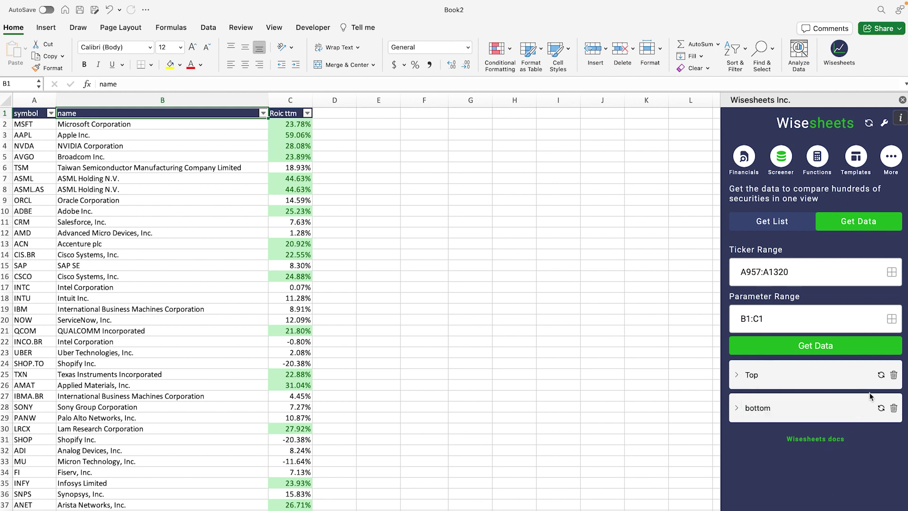
# - Refresh the Top bucket and check its fetched names and Roic values
pyautogui.click(882, 376)
pyautogui.moveTo(119, 125); pyautogui.dragTo(285, 416)
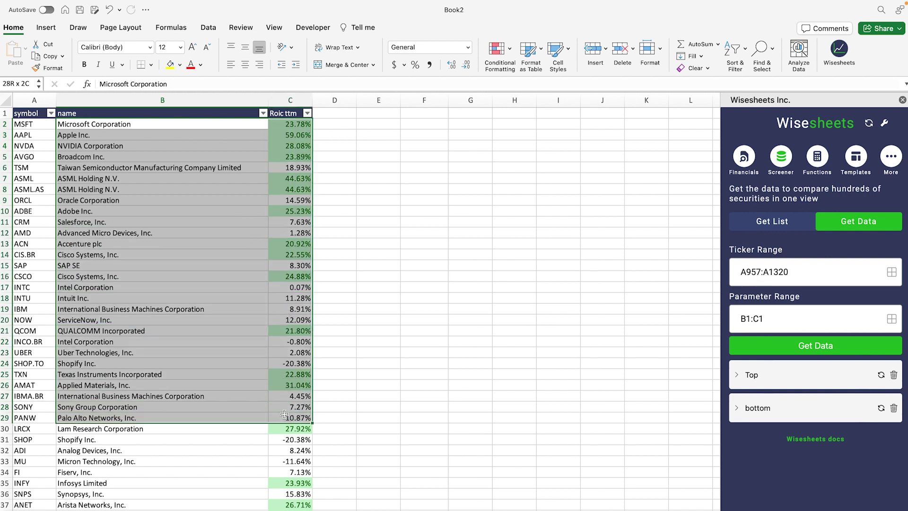
pyautogui.click(362, 285)
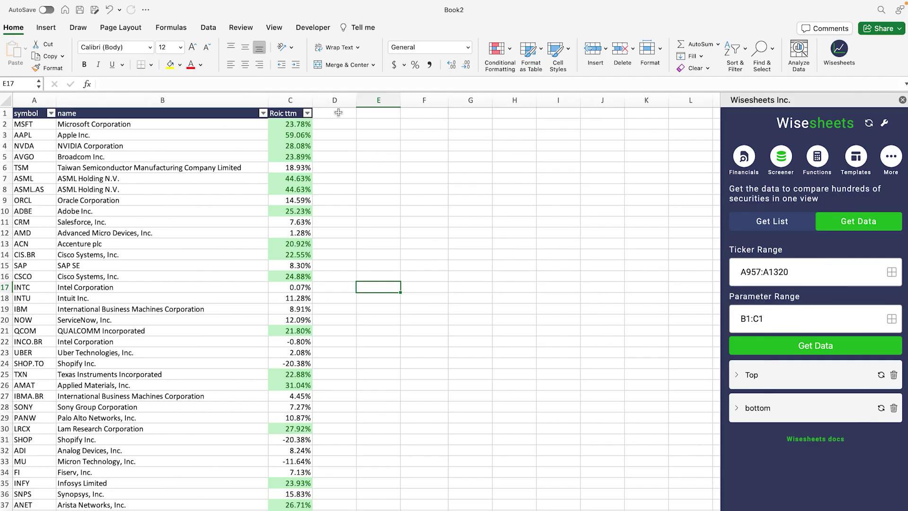
# - Enter the headers 'Price' in D1 and 'Revenue ttm' in E1
pyautogui.click(337, 113)
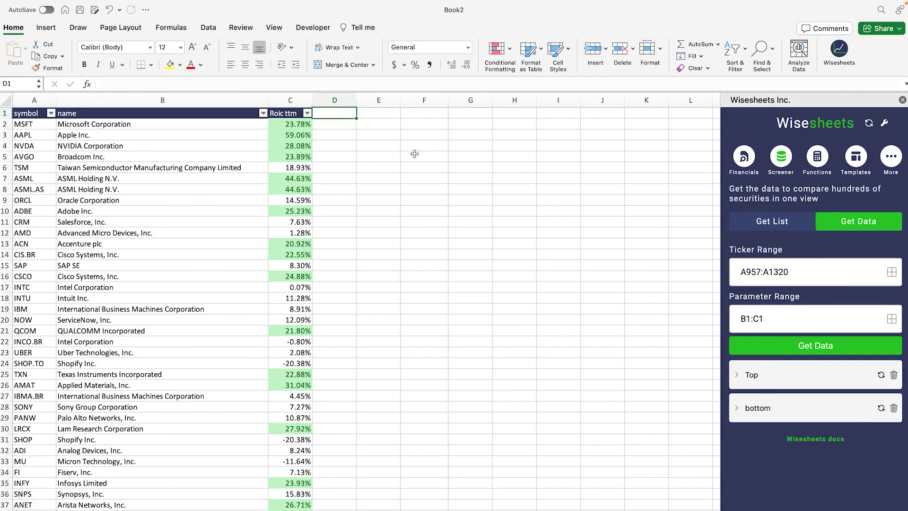
pyautogui.write('Price')
pyautogui.press('Tab')
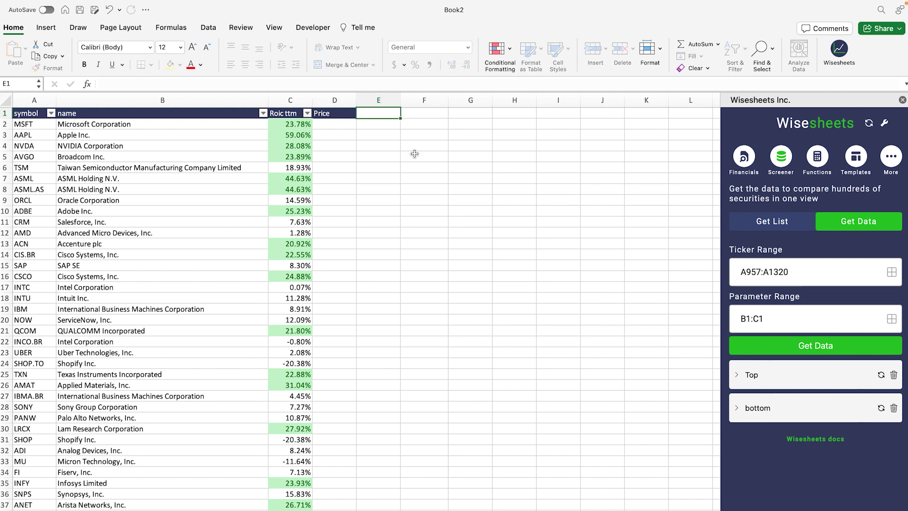
pyautogui.write('Revenu')
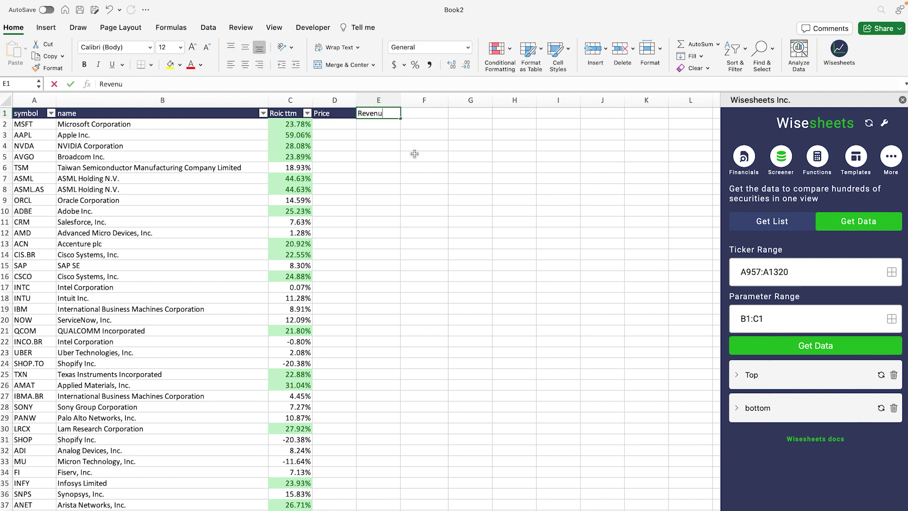
pyautogui.write('e ttm')
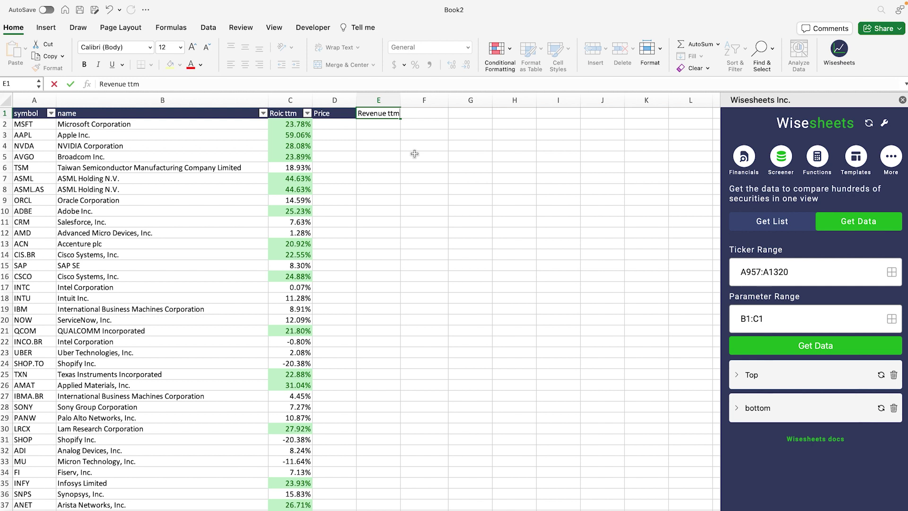
pyautogui.press('Return')
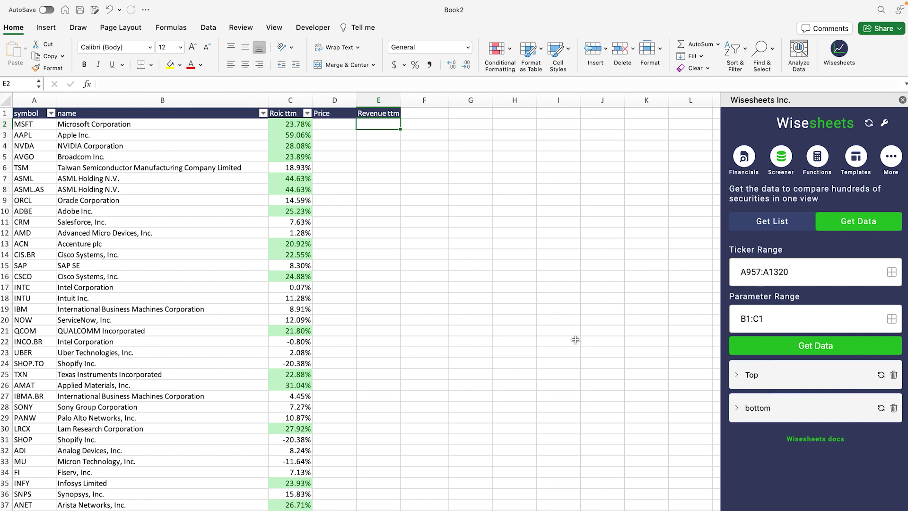
pyautogui.click(737, 375)
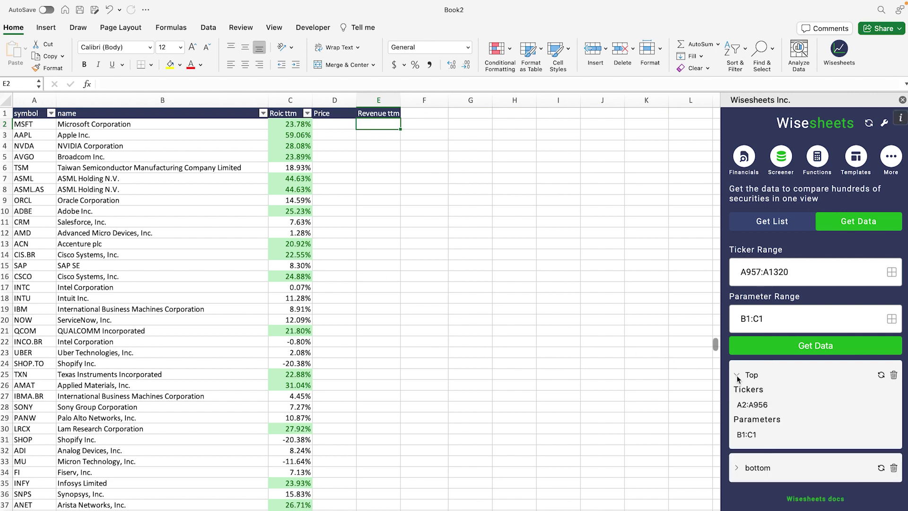
# - Change the Top group's parameter range from B1:C1 to B1:E1 and refresh it
pyautogui.click(779, 404)
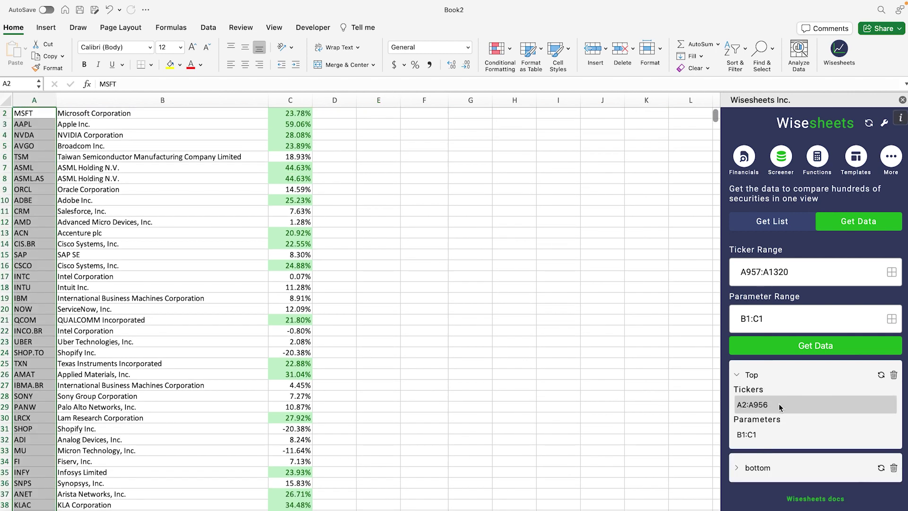
pyautogui.click(770, 434)
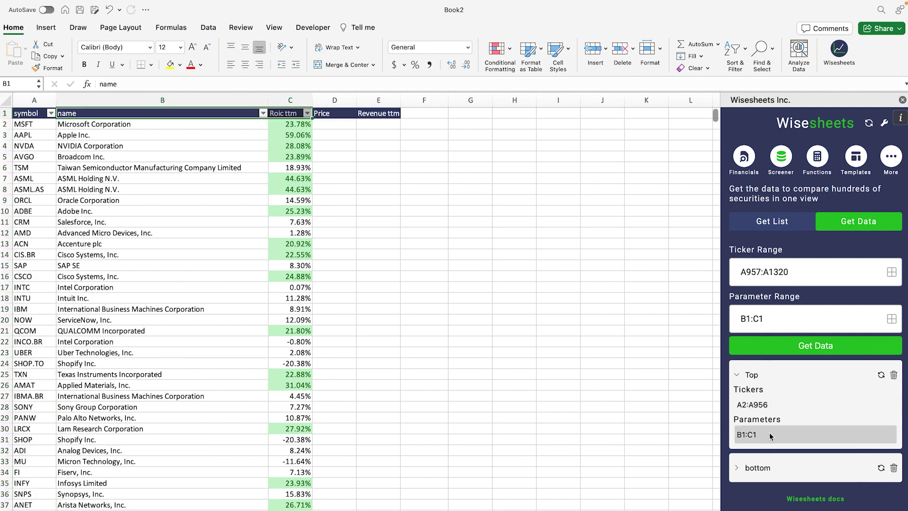
pyautogui.click(765, 434)
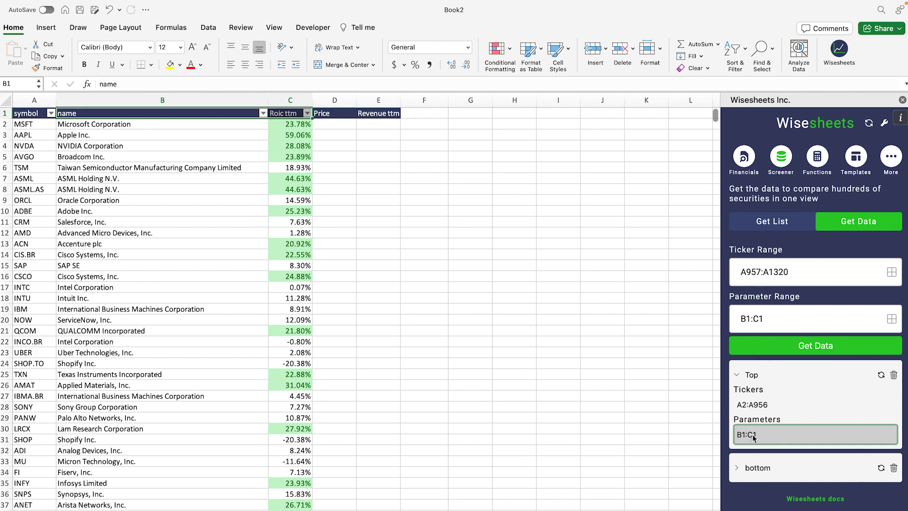
pyautogui.click(753, 434)
pyautogui.press('BackSpace')
pyautogui.write('E')
pyautogui.click(776, 404)
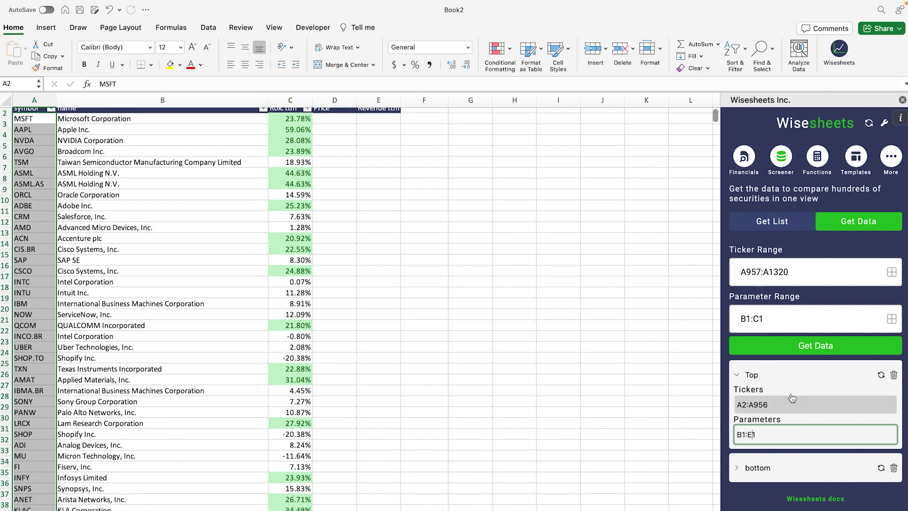
pyautogui.click(767, 434)
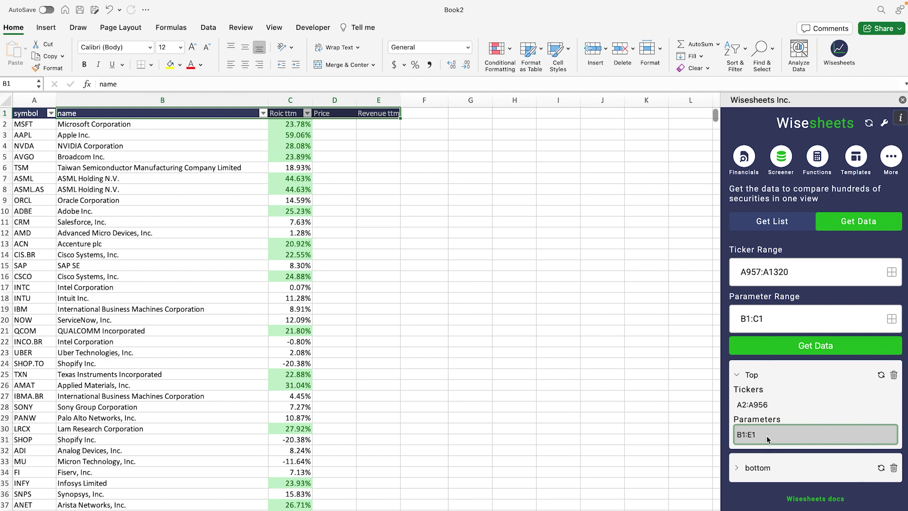
pyautogui.press('Return')
pyautogui.click(881, 377)
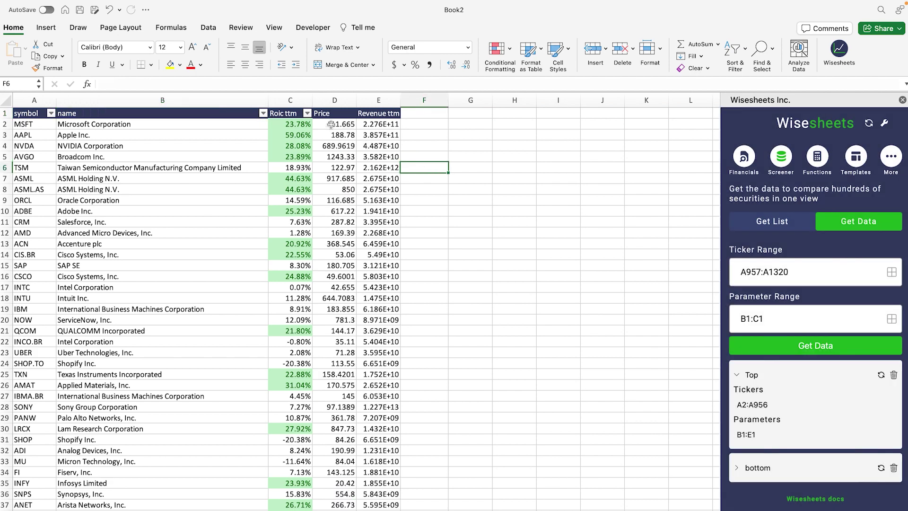
# - Apply Comma Style to the Revenue ttm values from E2 to the last row
pyautogui.moveTo(334, 124); pyautogui.dragTo(353, 305)
pyautogui.click(388, 126)
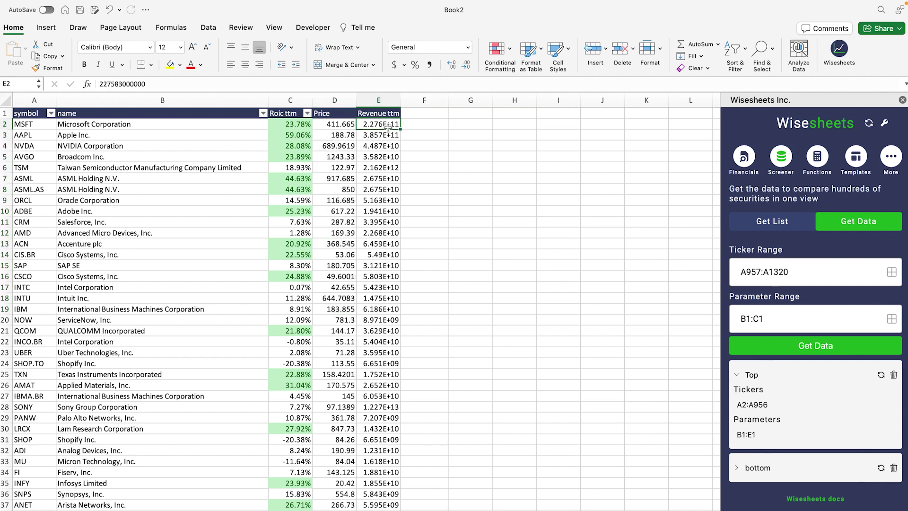
pyautogui.press('super+shift+Down')
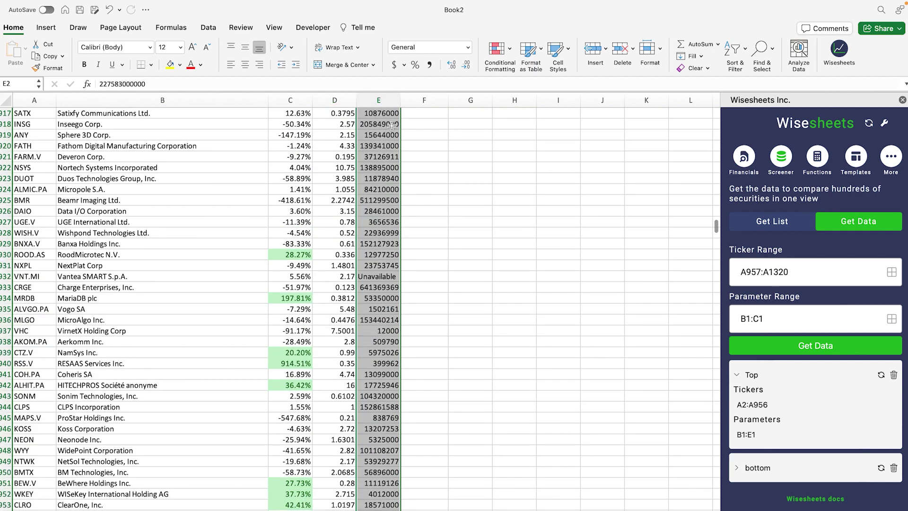
pyautogui.click(431, 65)
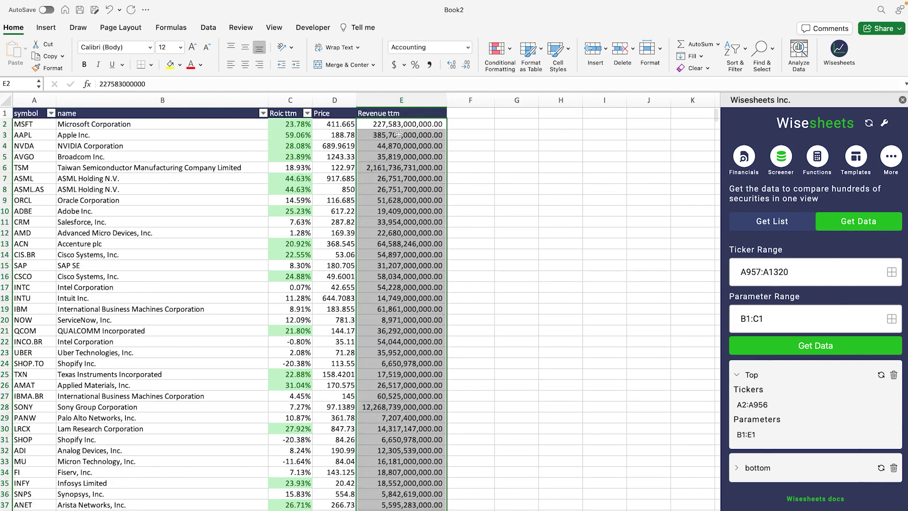
pyautogui.click(398, 135)
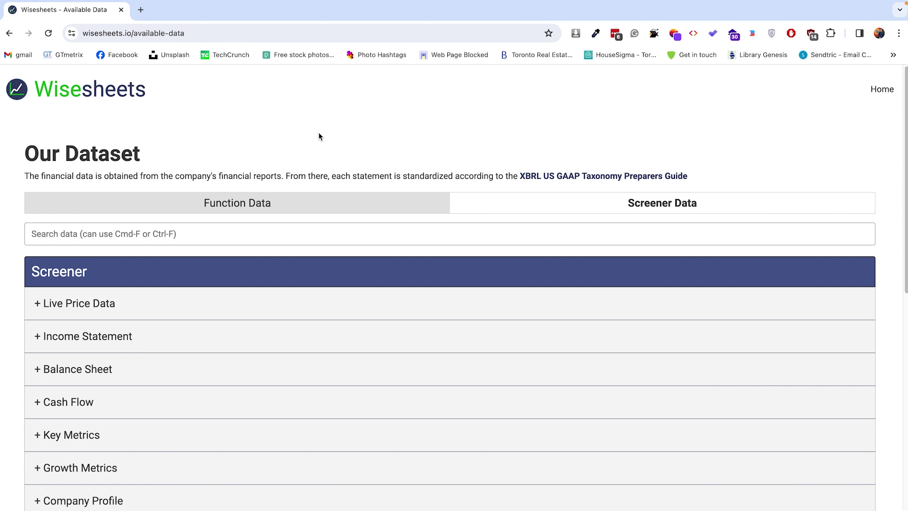
# - Browse the Live Price Data fields on Wisesheets, noting Name and Price
pyautogui.scroll(-1, 319, 134)
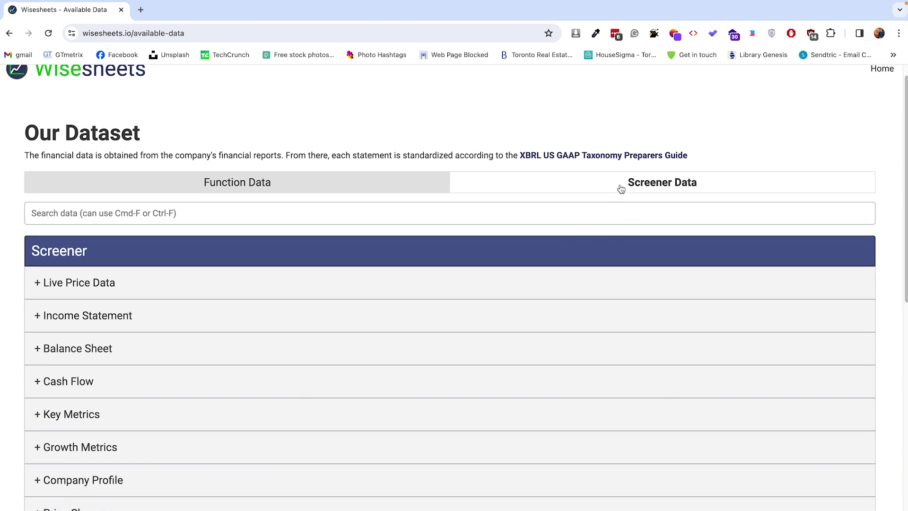
pyautogui.scroll(-1, 286, 295)
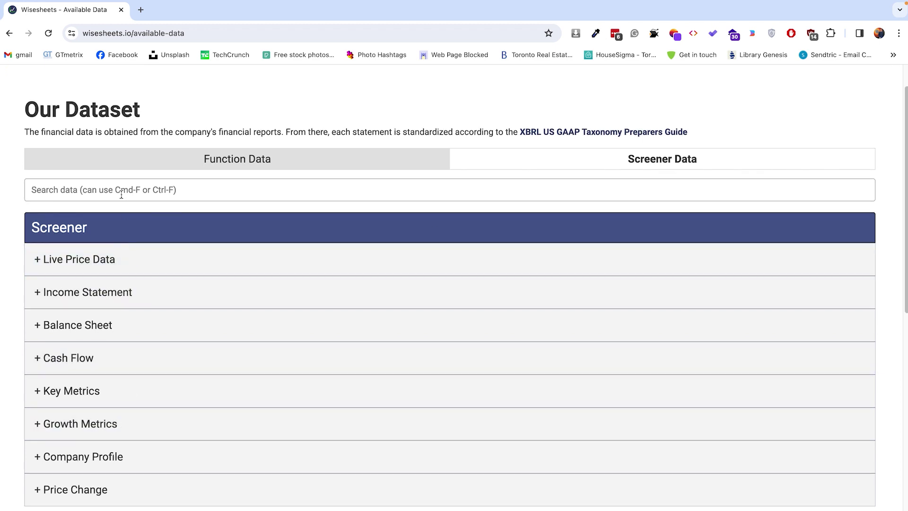
pyautogui.click(88, 264)
pyautogui.scroll(-1, 87, 272)
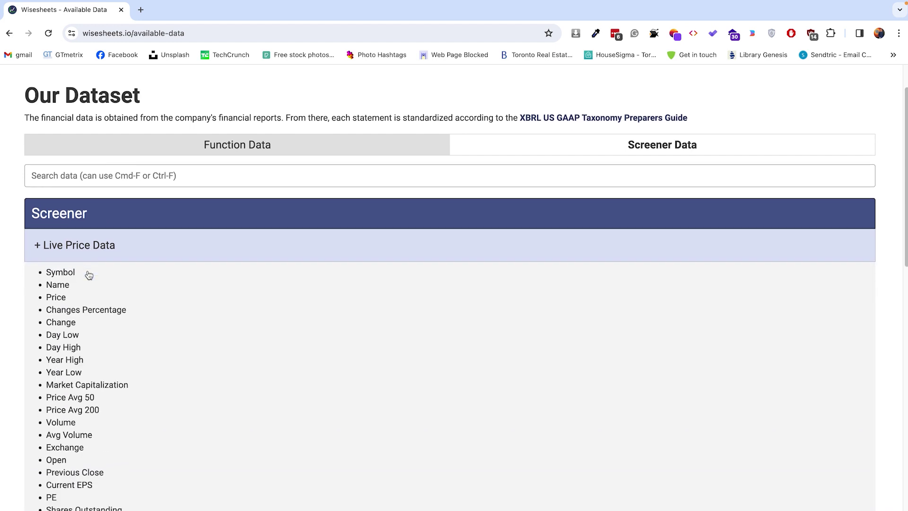
pyautogui.doubleClick(56, 269)
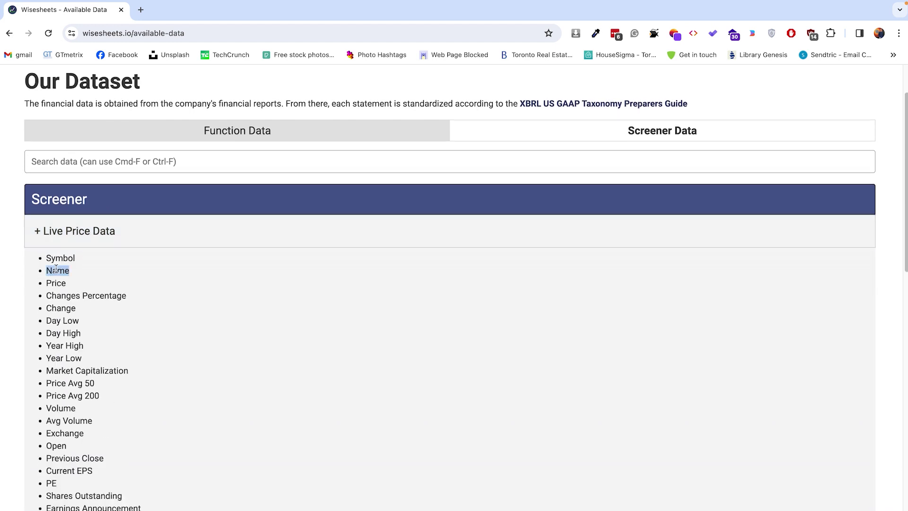
pyautogui.doubleClick(56, 282)
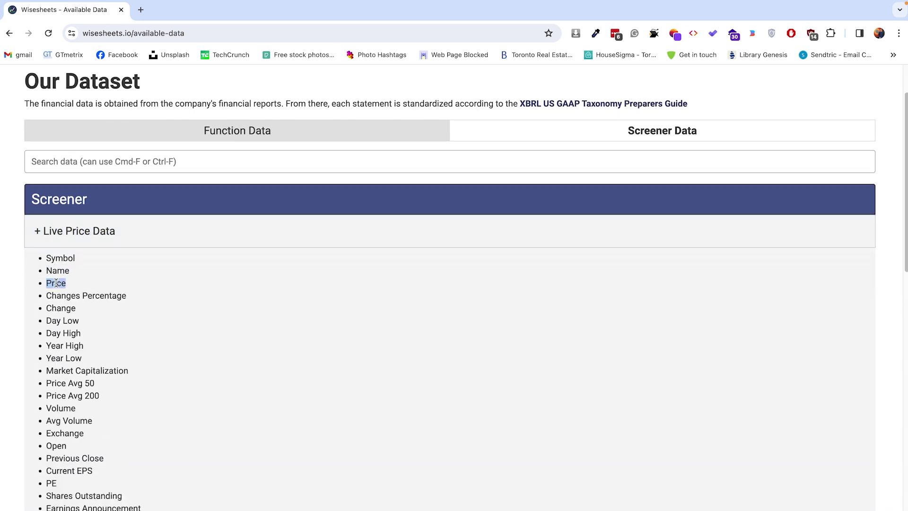
pyautogui.click(104, 229)
# - Review the Income Statement and Key Metrics fields, then find Revenue Growth under Growth Metrics
pyautogui.click(101, 250)
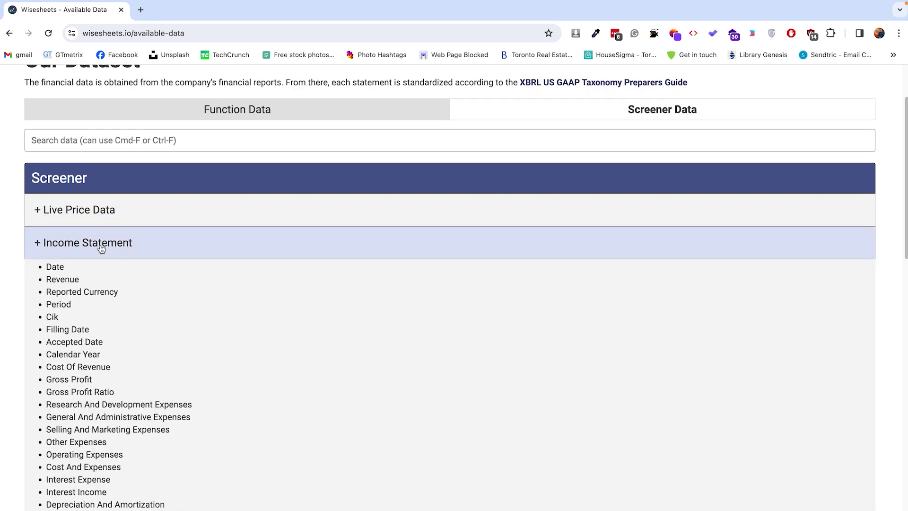
pyautogui.scroll(-2, 109, 237)
pyautogui.click(125, 207)
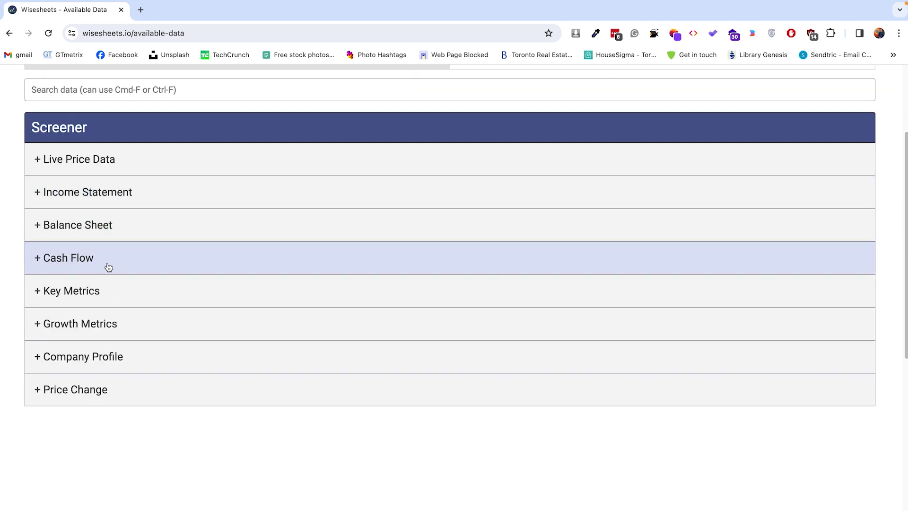
pyautogui.click(114, 298)
pyautogui.scroll(-15, 130, 341)
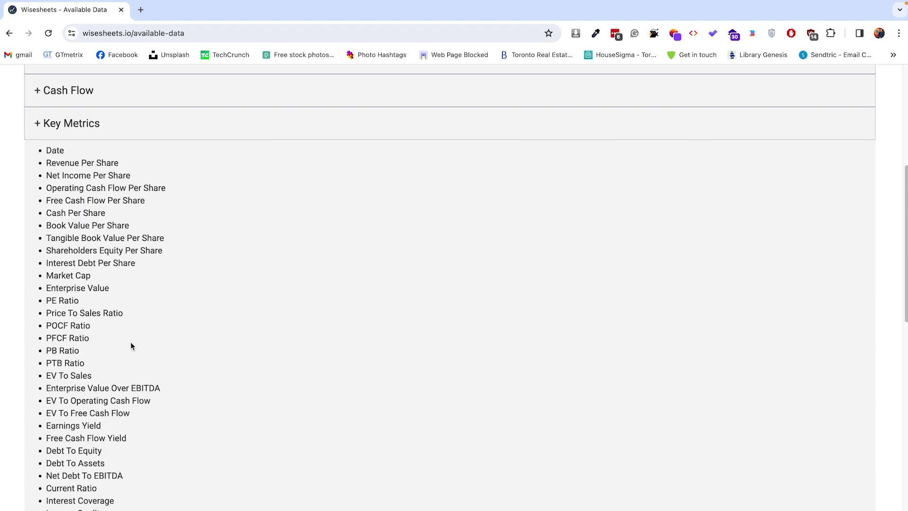
pyautogui.scroll(15, 131, 347)
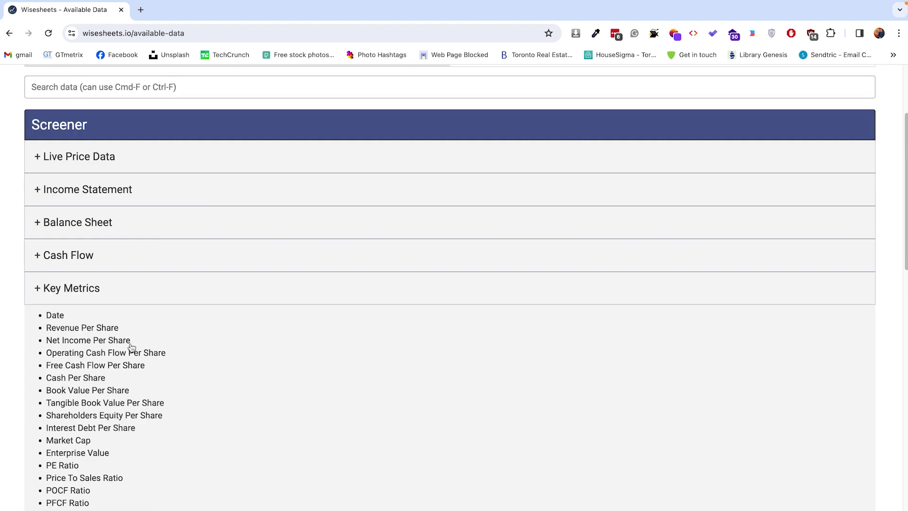
pyautogui.click(116, 302)
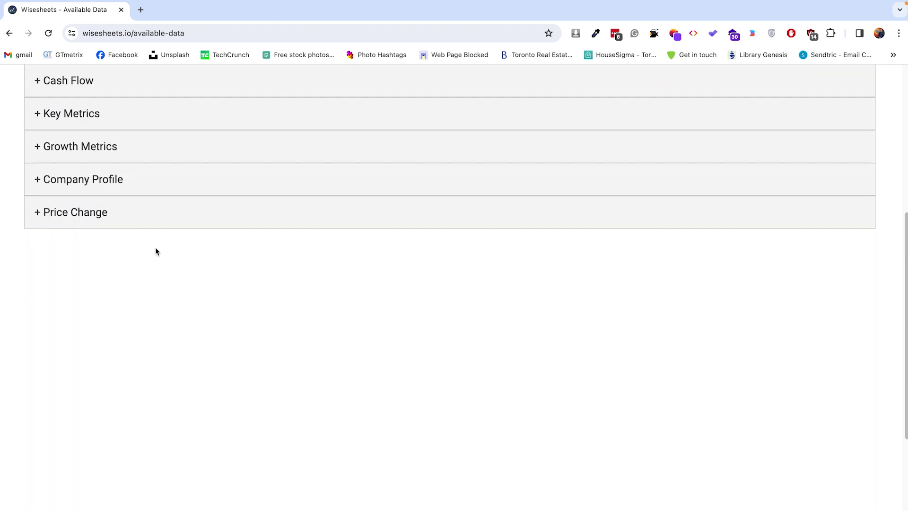
pyautogui.scroll(3, 155, 247)
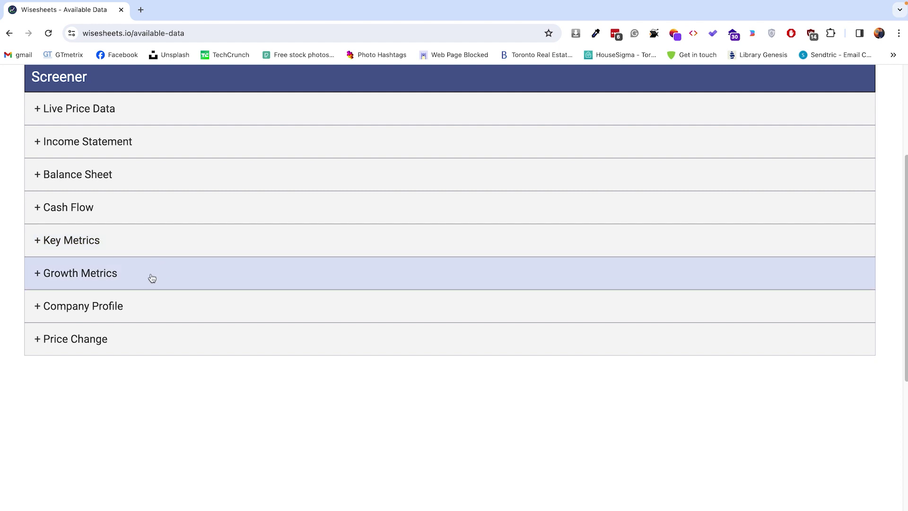
pyautogui.click(152, 277)
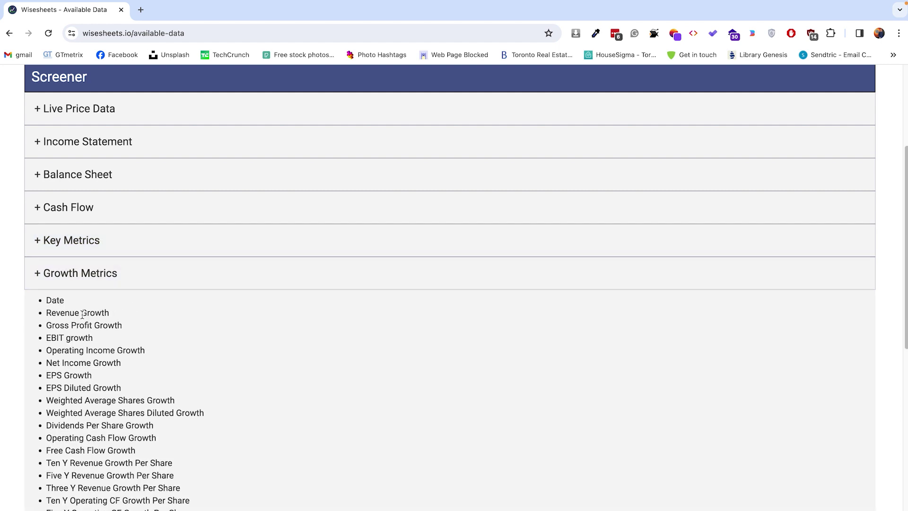
pyautogui.moveTo(46, 316); pyautogui.dragTo(103, 322)
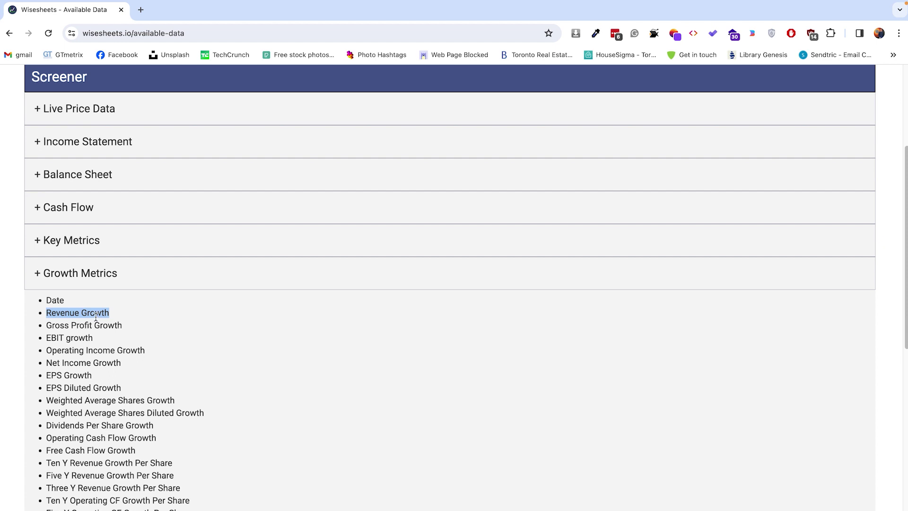
pyautogui.click(126, 280)
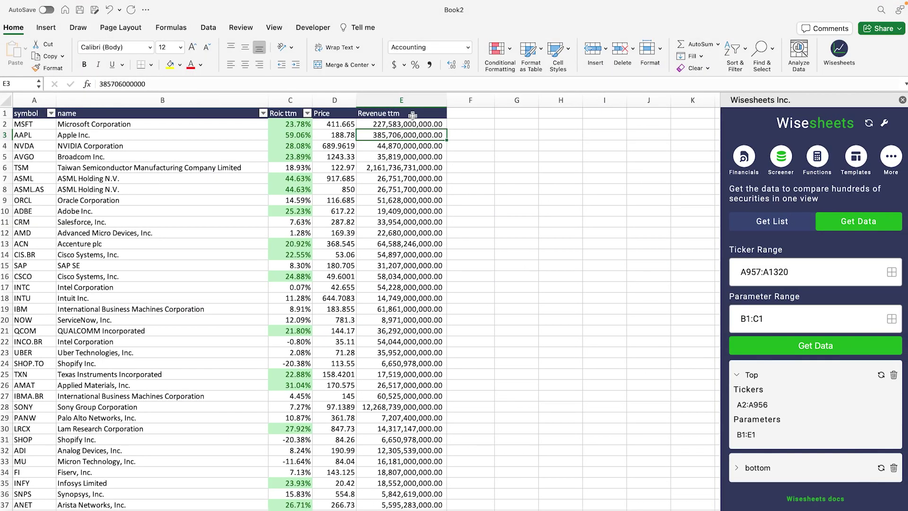
# - Select the Revenue ttm header cell E1 back in the Excel stock sheet
pyautogui.click(423, 114)
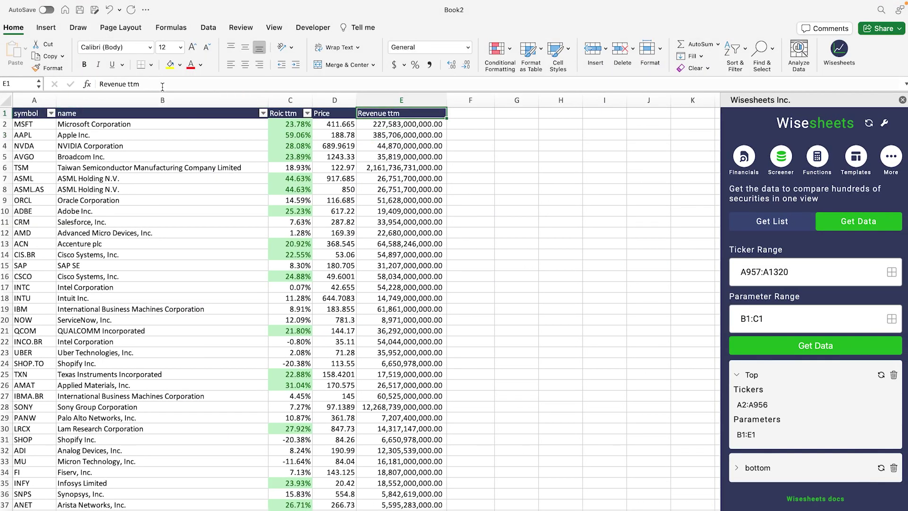